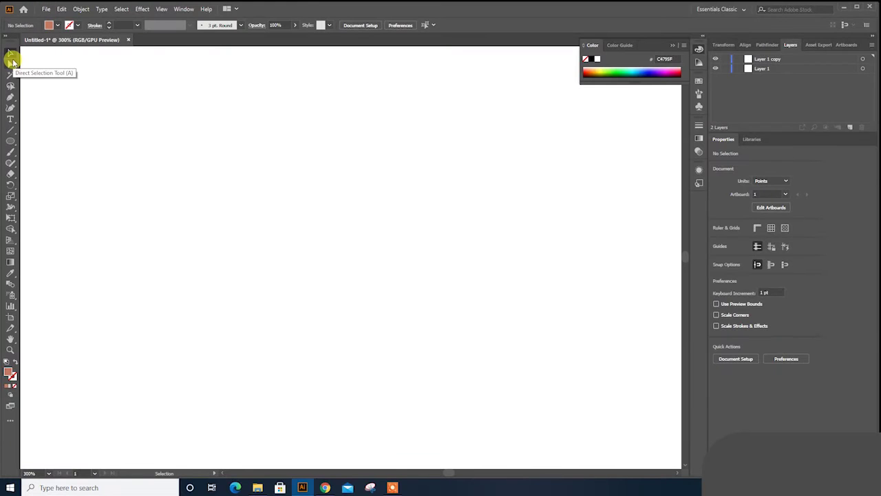
- Draw a tall rectangle, round it into a pill, and fill it peach FFAD97
drag(11, 140, 34, 145)
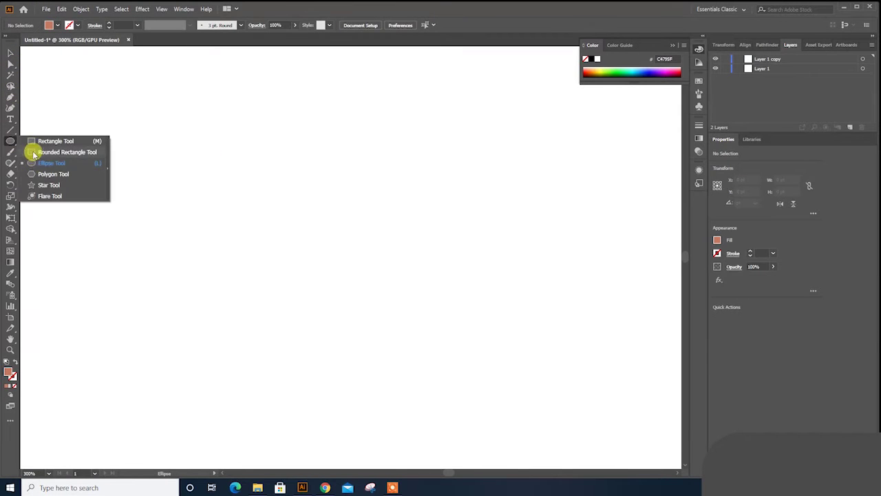
drag(452, 398, 454, 400)
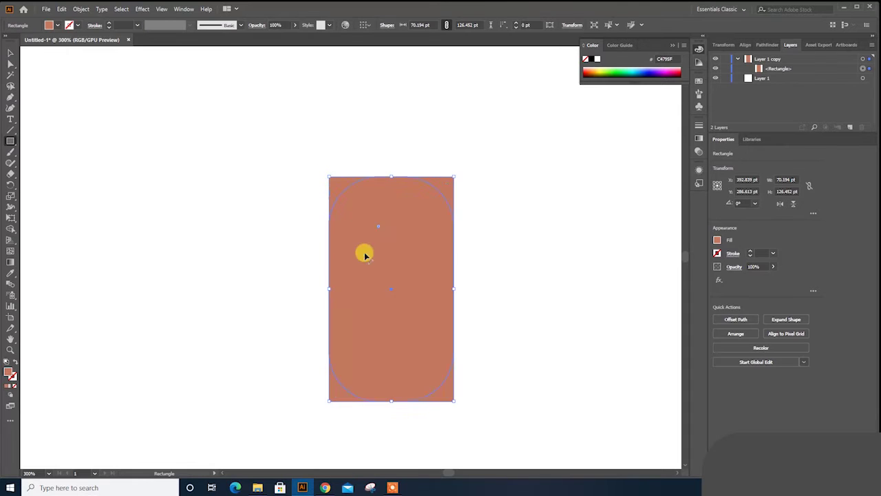
drag(365, 255, 366, 257)
double_click(9, 373)
click(804, 161)
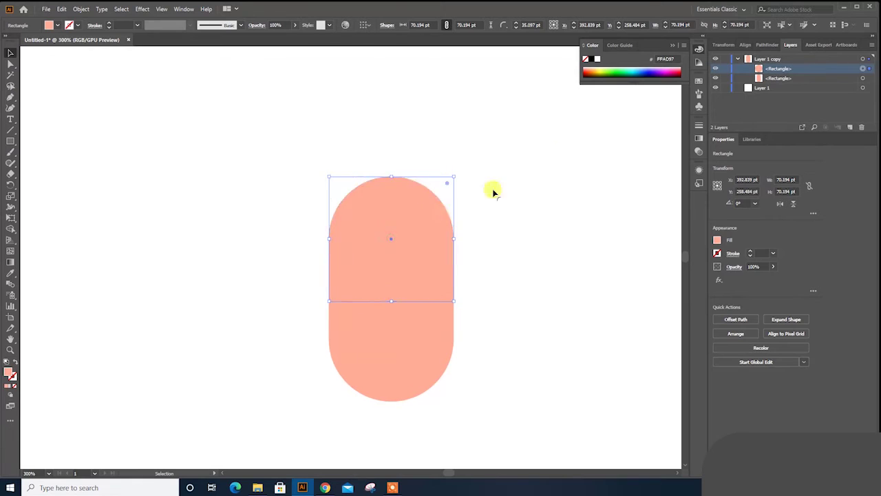
- Fill the copy near-black 191919, then widen and round it into the hair pill
double_click(9, 373)
click(591, 252)
click(803, 161)
key(ctrl+plus)
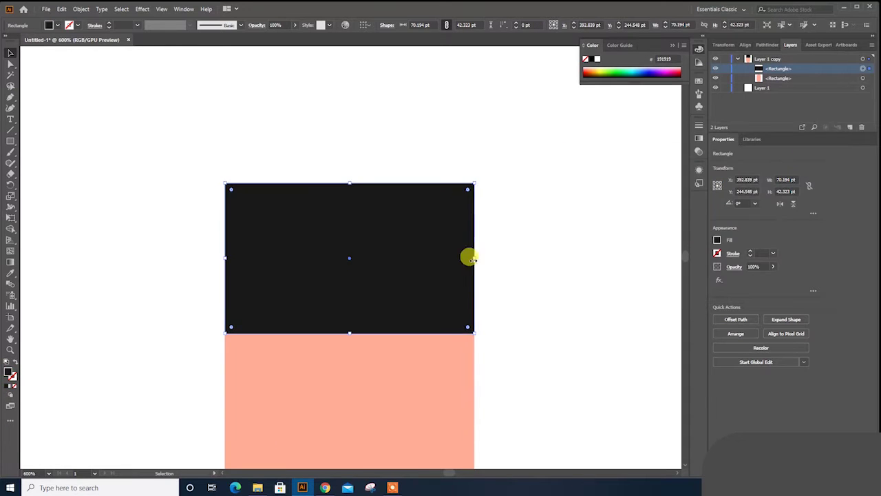
drag(486, 257, 496, 258)
drag(346, 184, 346, 173)
drag(222, 196, 360, 254)
scroll(447, 224, down, 3)
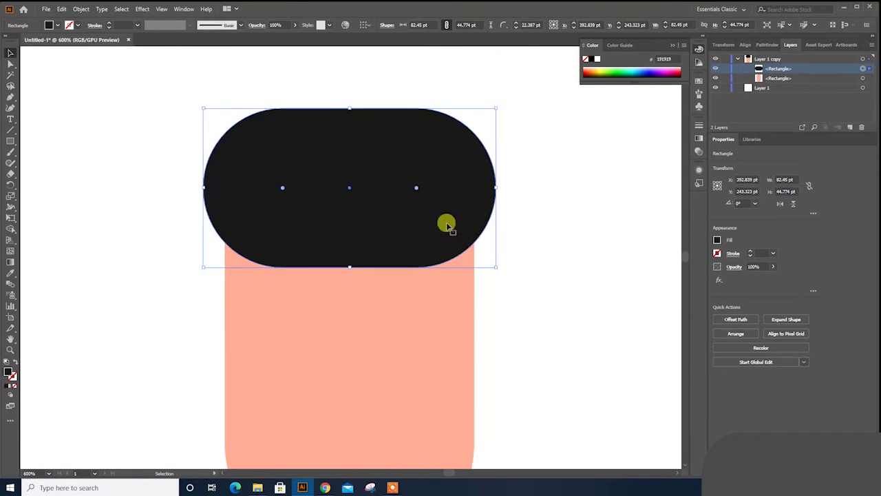
drag(503, 187, 505, 187)
click(551, 281)
key(ctrl+minus)
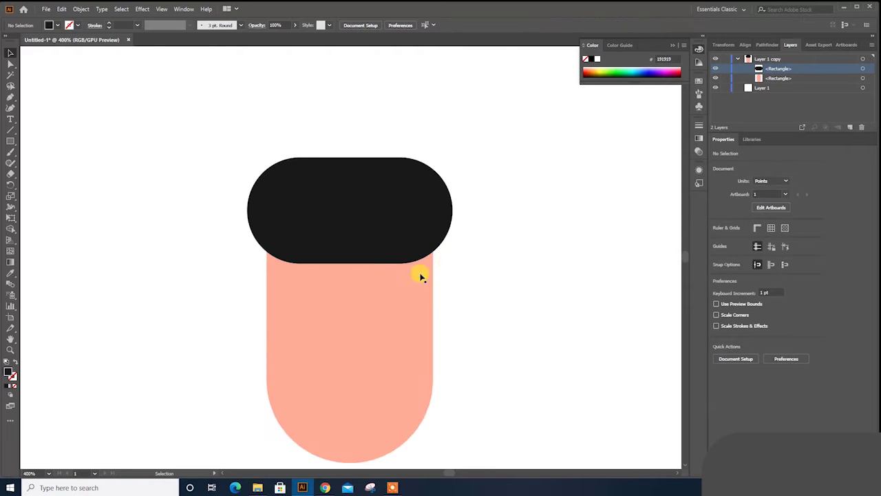
click(401, 198)
- Draw a small black rounded pill as the right eyebrow
mouse_move(402, 197)
mouse_down()
mouse_move(406, 345)
mouse_move(541, 260)
mouse_up()
key(m)
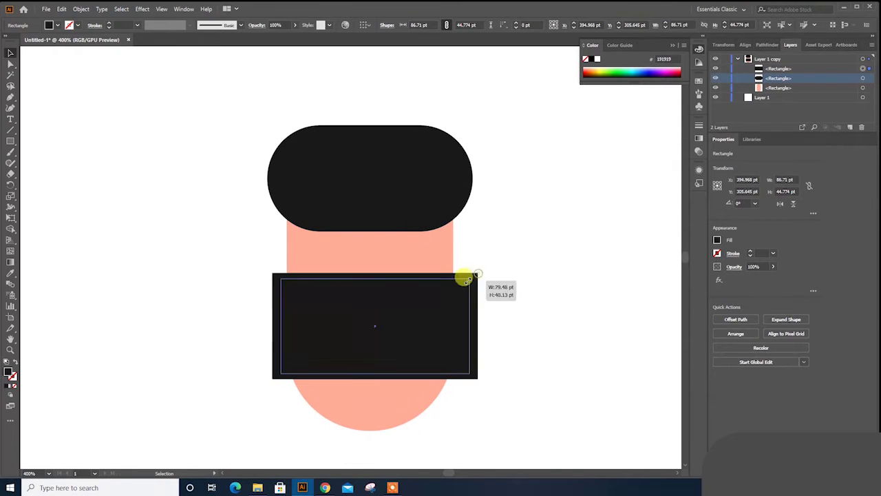
mouse_move(355, 338)
mouse_down()
mouse_move(395, 314)
mouse_move(416, 285)
mouse_up()
key(ctrl+plus)
key(ctrl+plus)
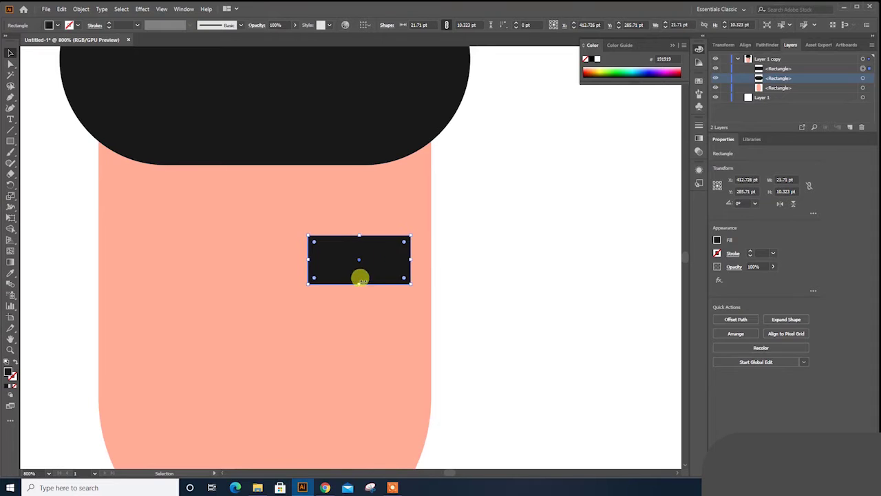
drag(361, 278, 360, 268)
mouse_move(319, 246)
mouse_down()
mouse_move(397, 222)
mouse_move(361, 239)
mouse_move(384, 183)
mouse_up()
key(ctrl+shift+a)
scroll(371, 224, down, 2)
- Add a black eye with a white highlight, then copy eyebrow and eye to the left
key(l)
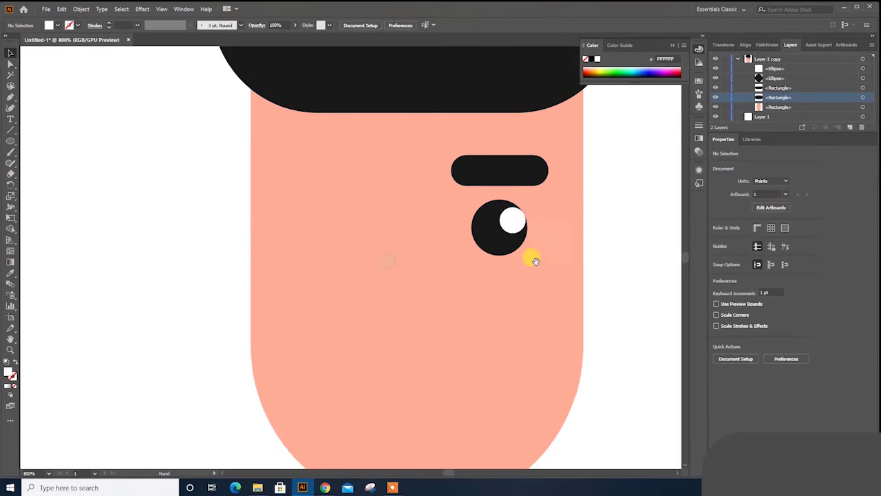
drag(530, 256, 470, 277)
shift+click(471, 277)
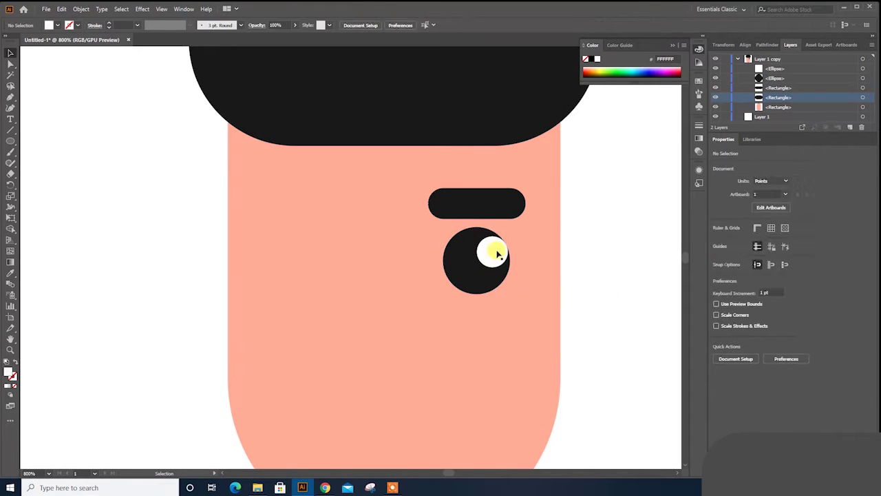
click(482, 204)
scroll(586, 250, down, 2)
shift+click(476, 228)
drag(492, 156, 320, 155)
- Copy an eyebrow upright as the nose and fill it darker skin tone DD8573
mouse_move(469, 160)
mouse_down()
mouse_move(427, 262)
mouse_move(397, 298)
mouse_up()
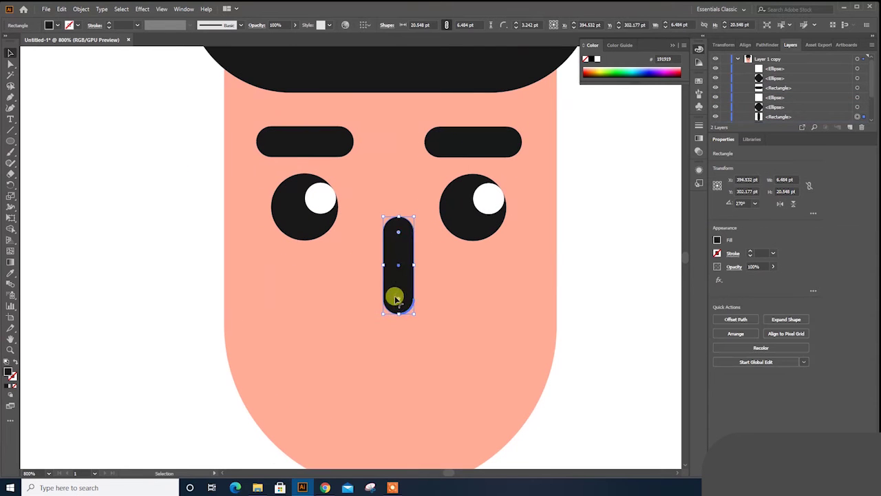
key(i)
click(434, 289)
double_click(587, 60)
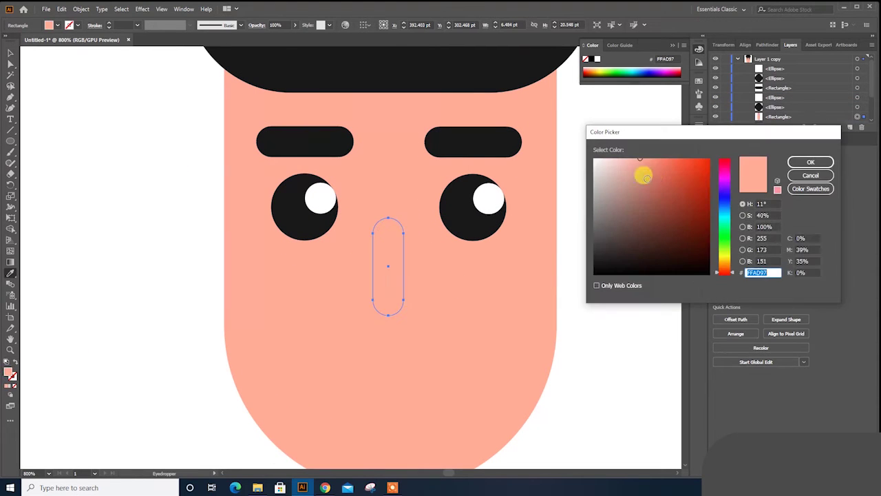
click(807, 163)
click(179, 250)
scroll(137, 227, down, 2)
click(10, 141)
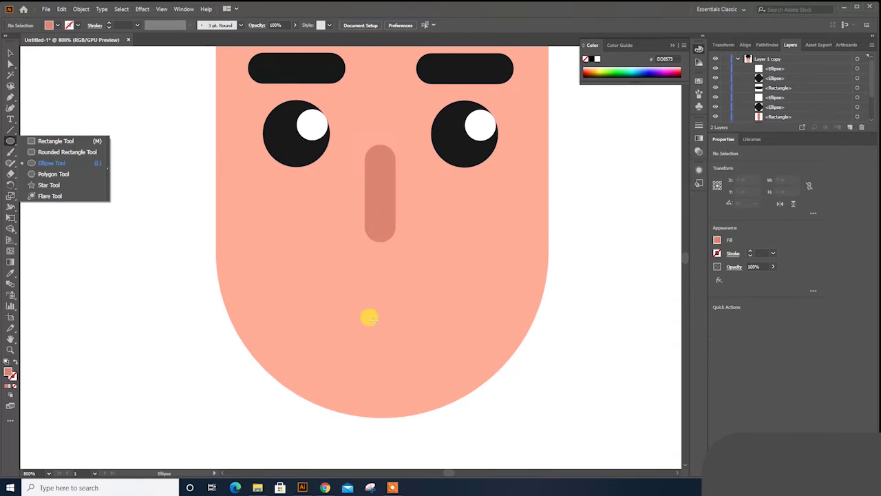
- Draw a circle, delete its top anchor, flatten the half circle, and fill it light pink FFEAE6
drag(369, 318, 437, 348)
key(a)
click(373, 252)
key(Delete)
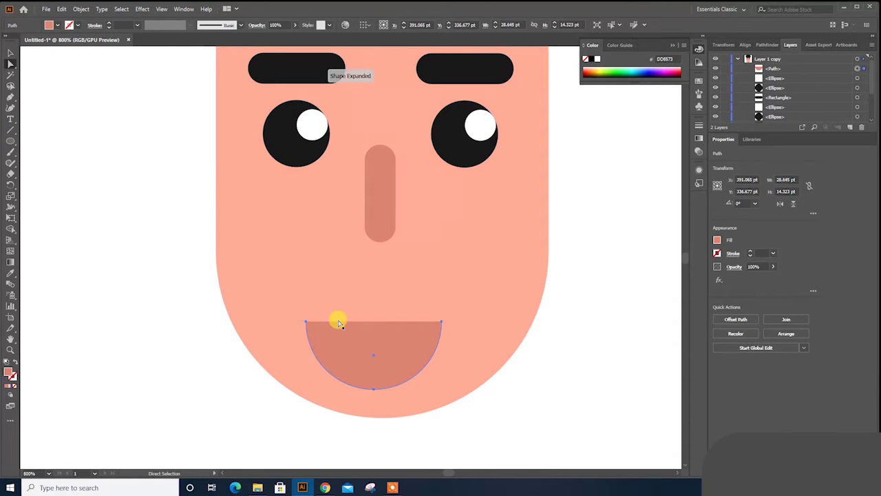
key(p)
click(305, 322)
drag(374, 322, 381, 354)
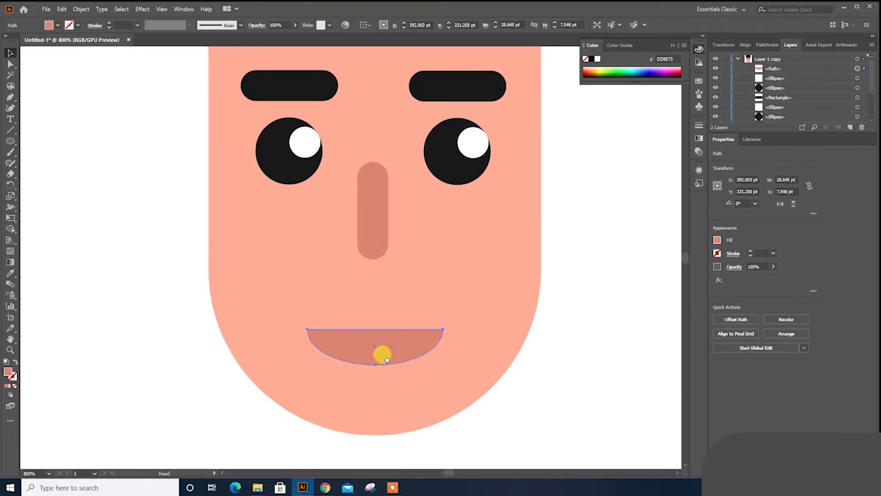
scroll(382, 354, up, 2)
double_click(11, 372)
click(812, 163)
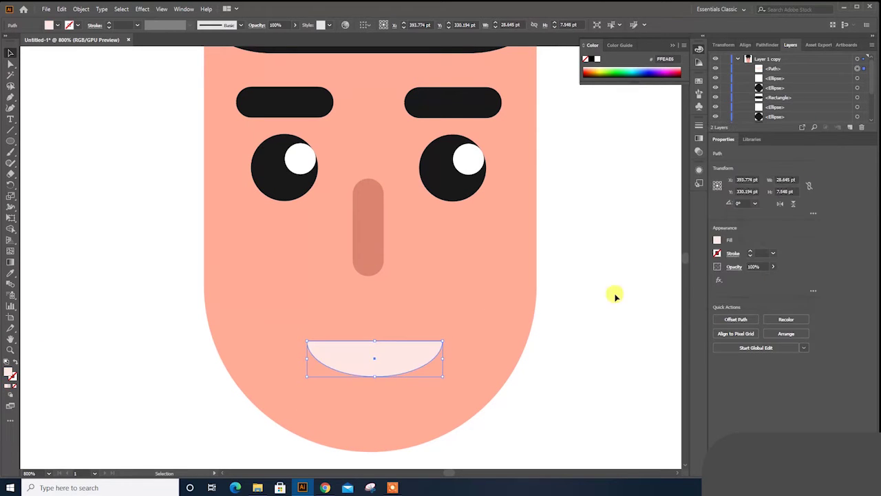
- Fill the mouth copy red D13838 and lower its top edge to reveal the teeth strip
double_click(11, 372)
click(679, 179)
key(Return)
alt+scroll(370, 315, up, 2)
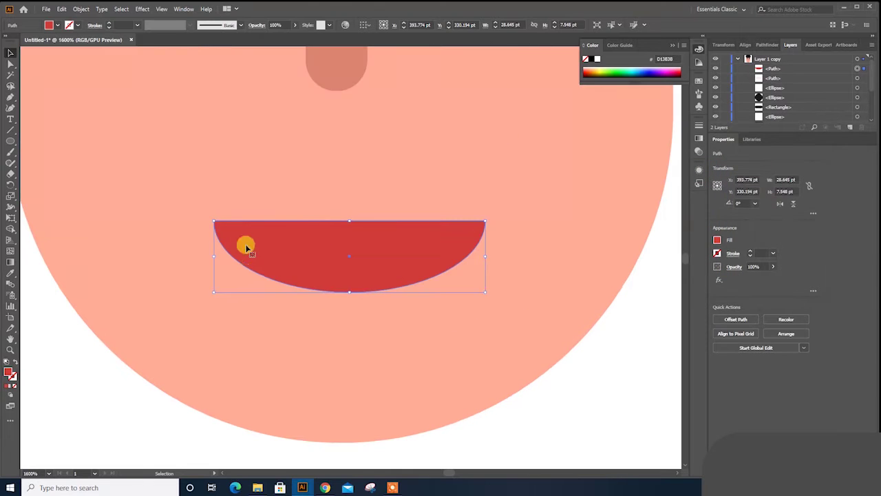
key(a)
drag(483, 232, 488, 246)
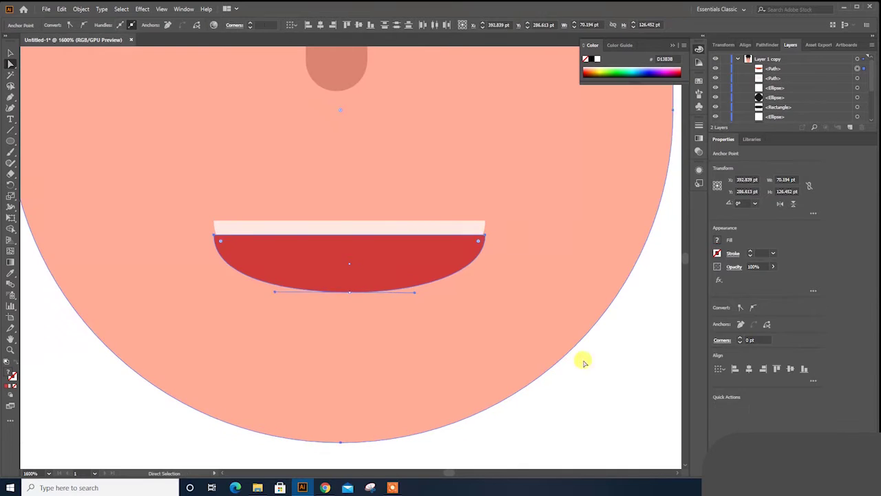
key(v)
click(390, 255)
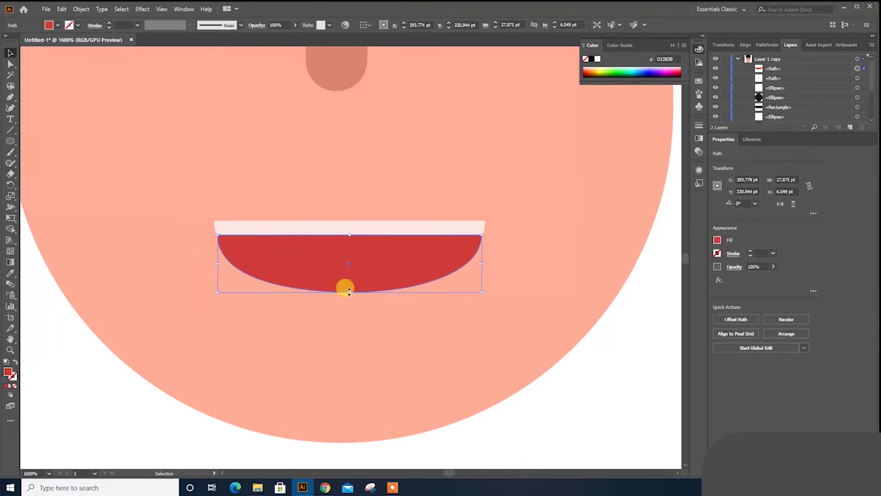
drag(349, 292, 349, 281)
click(515, 380)
scroll(521, 383, down, 3)
scroll(502, 346, down, 2)
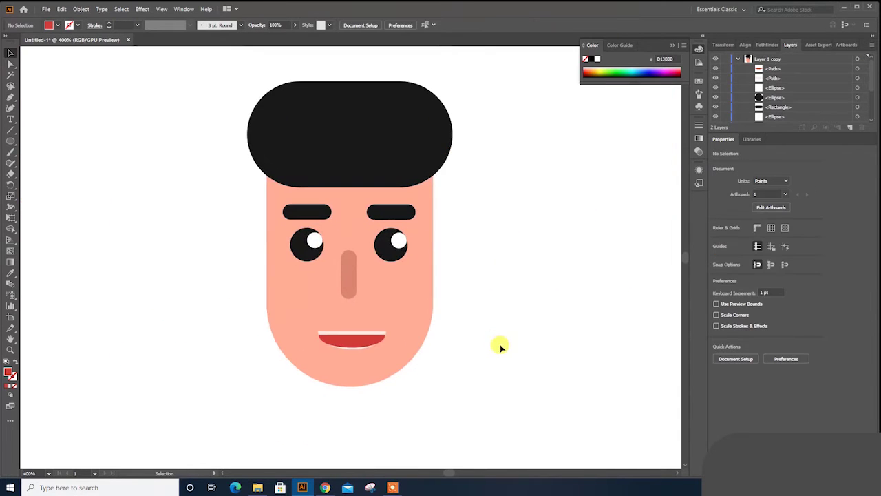
scroll(450, 291, down, 2)
- Copy the face shape below the head, widen it into the body, and fill it purple
click(418, 241)
drag(419, 241, 408, 367)
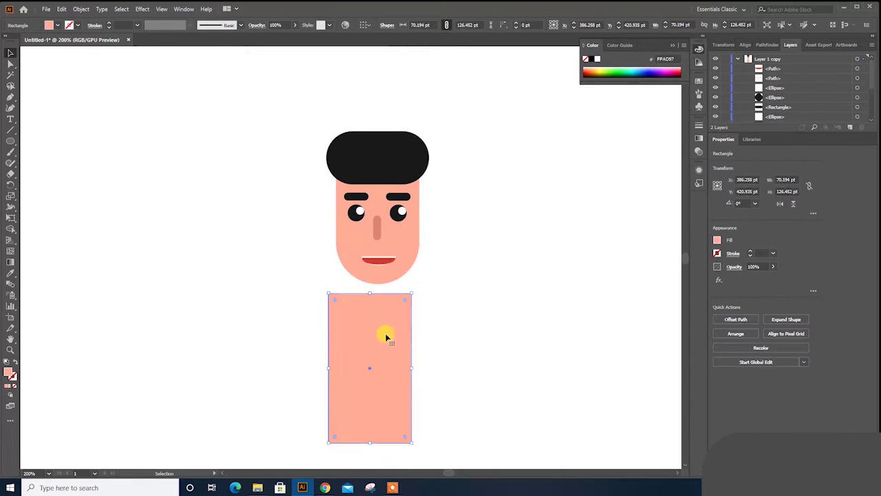
drag(386, 338, 404, 385)
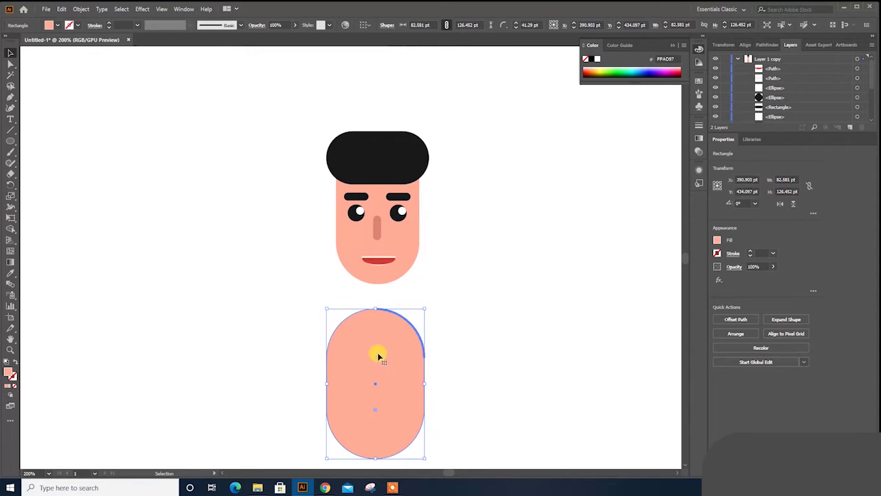
click(440, 292)
scroll(441, 291, down, 2)
double_click(9, 373)
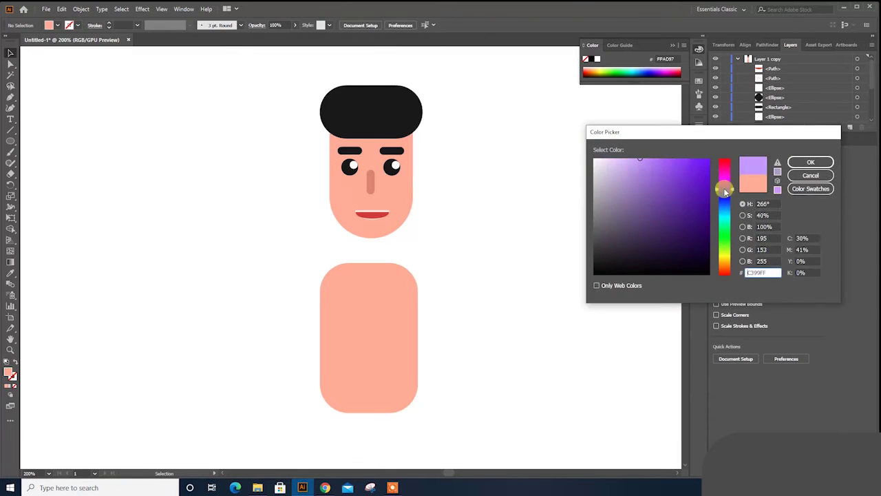
click(811, 162)
click(350, 319)
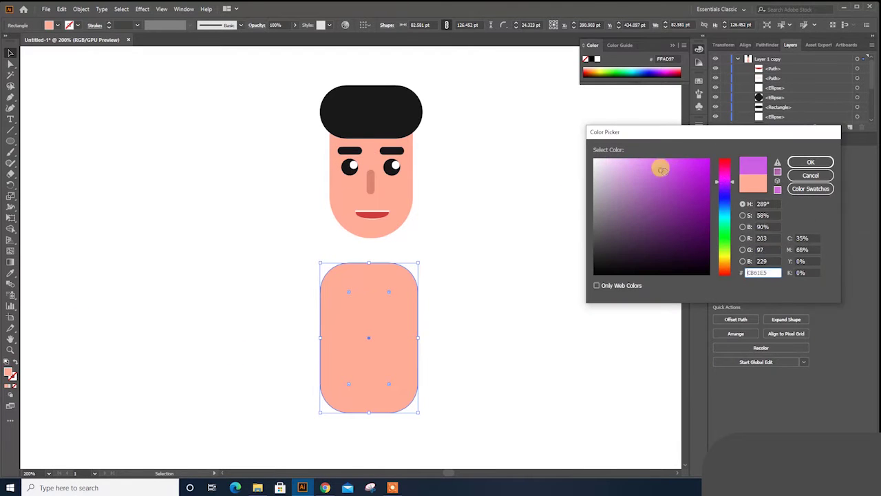
click(810, 162)
- Draw a thin bar across the body and fill it bright yellow
drag(10, 141, 33, 141)
drag(285, 292, 451, 302)
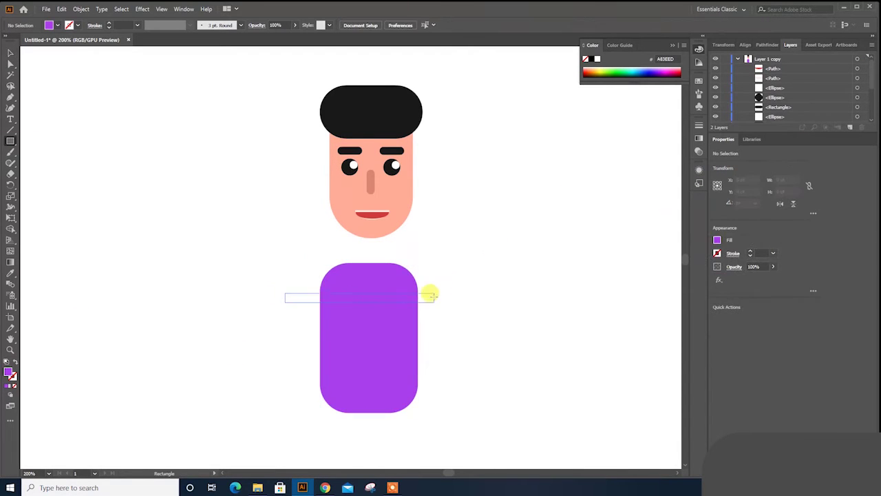
double_click(713, 239)
click(722, 262)
click(680, 184)
key(Return)
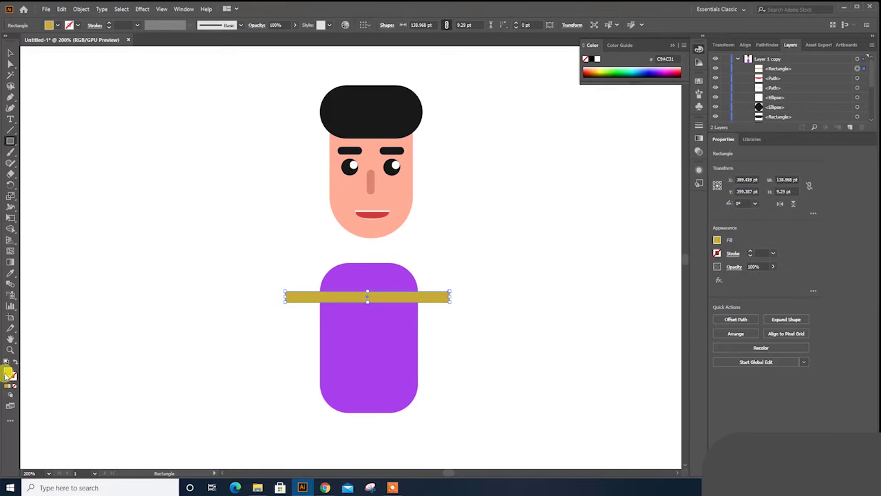
double_click(712, 239)
click(811, 162)
- Repeat the yellow bar with Ctrl+D into evenly spaced stripes and group them
key(v)
key(ctrl+equal)
key(ctrl+equal)
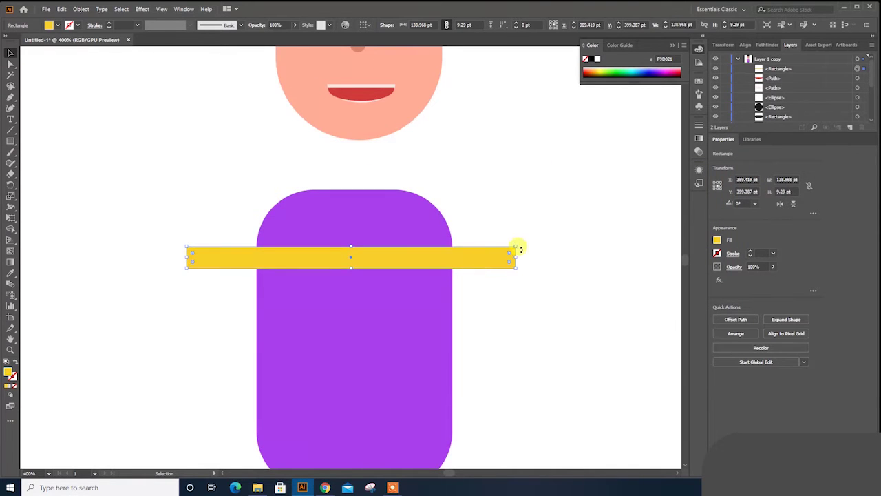
drag(515, 243, 388, 230)
key(ctrl+d)
key(ctrl+d)
key(ctrl+d)
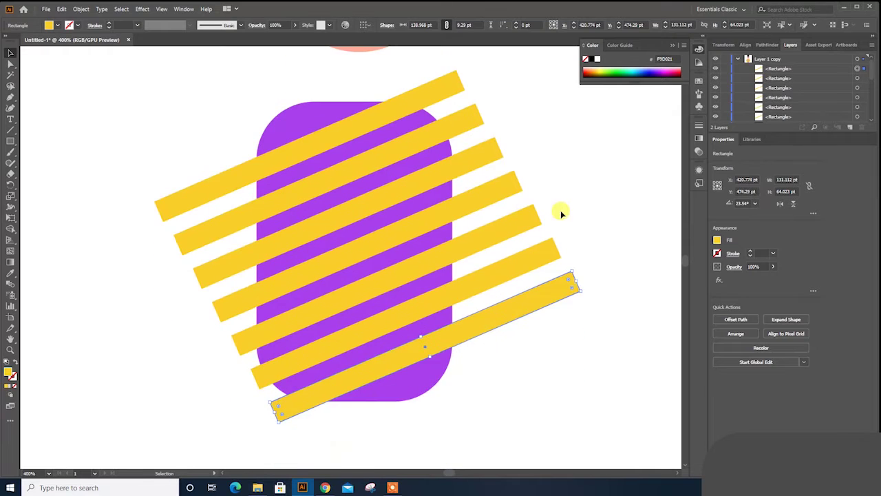
key(ctrl+d)
key(ctrl+d)
click(643, 412)
mouse_move(642, 412)
mouse_down()
mouse_move(427, 193)
mouse_move(485, 206)
mouse_up()
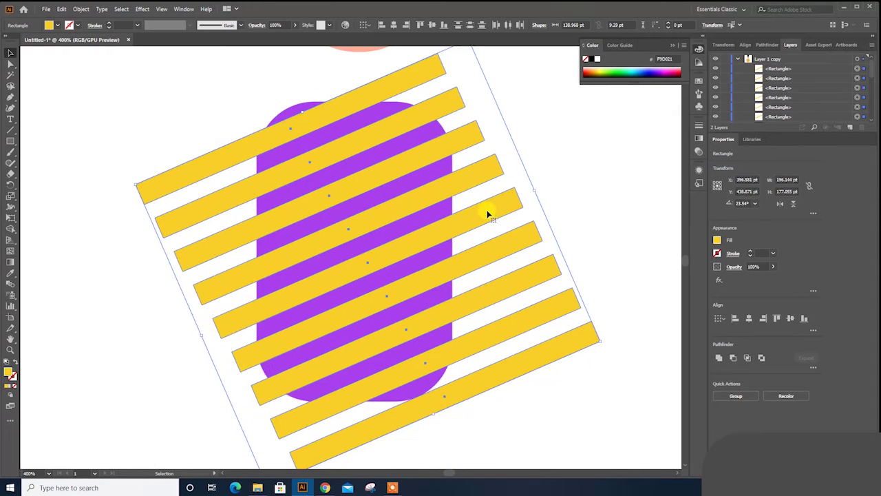
right_click(486, 208)
click(510, 263)
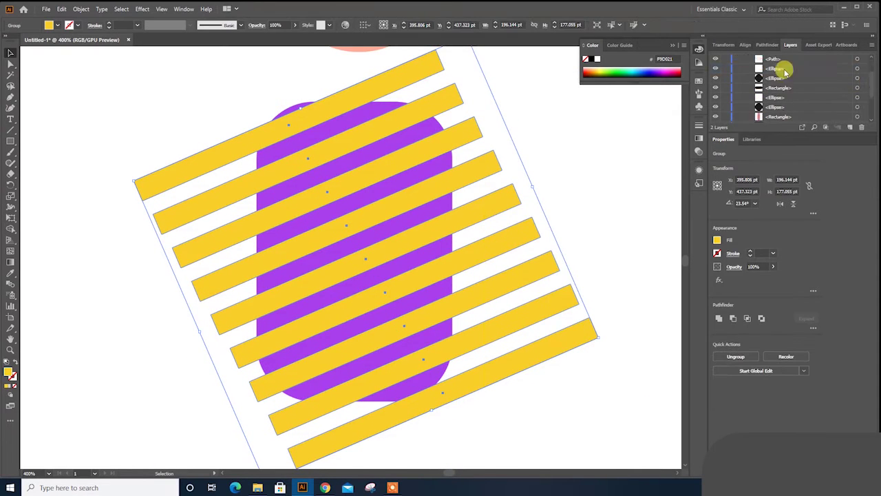
- Group all the face parts together
key(ctrl+minus)
scroll(570, 225, up, 3)
drag(232, 83, 396, 262)
right_click(396, 261)
click(436, 318)
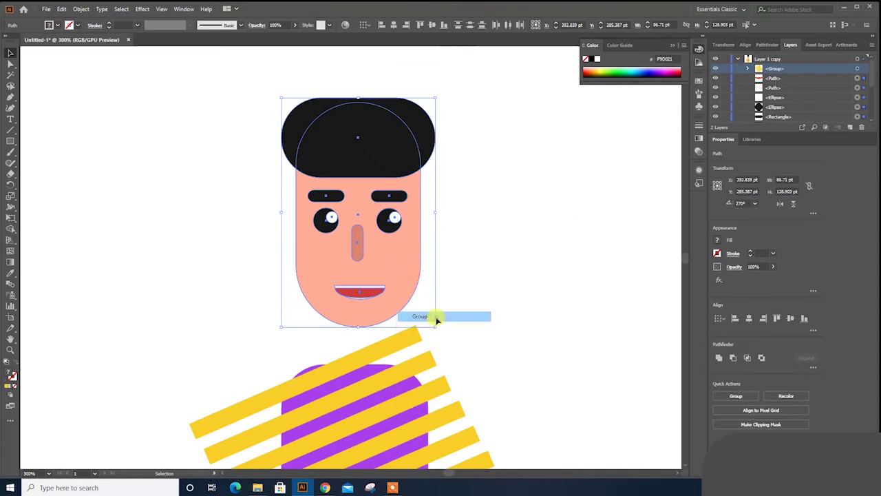
scroll(535, 291, down, 2)
scroll(535, 292, up, 2)
- Make a clipping mask from the purple body and the stripe group
click(785, 86)
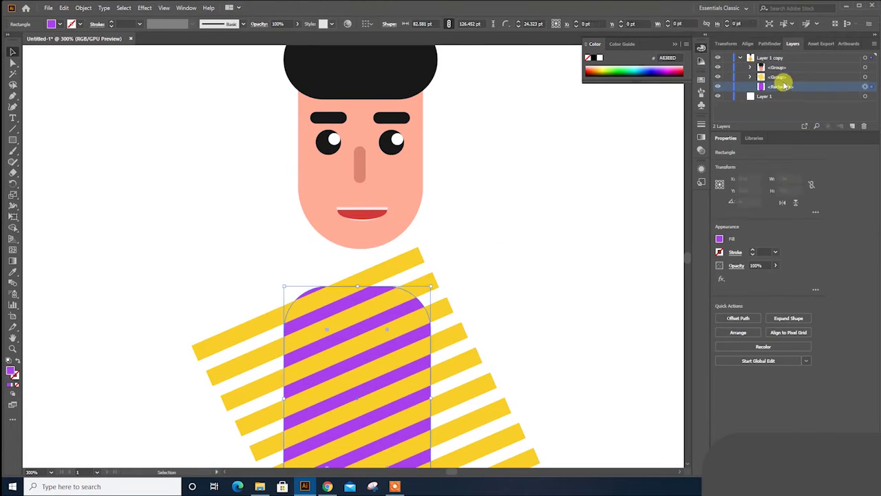
drag(785, 85, 785, 73)
shift+click(865, 76)
right_click(359, 222)
click(385, 297)
click(581, 299)
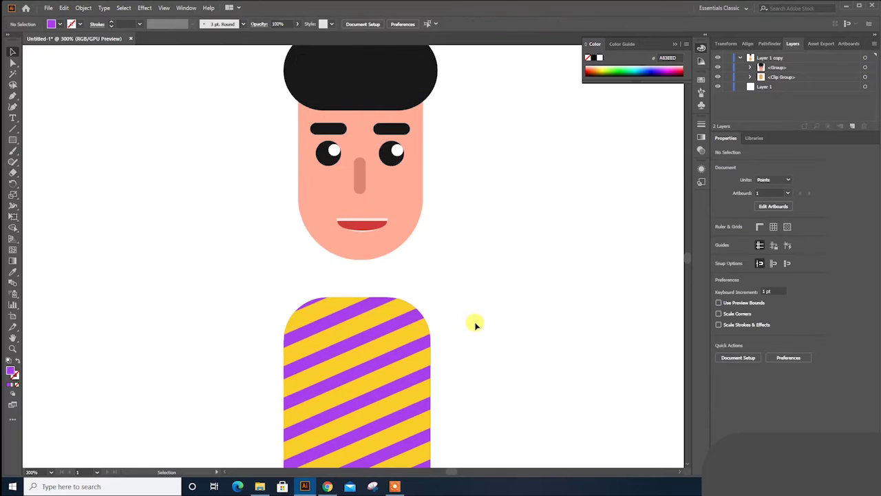
- Duplicate the striped body to the right and try reshaping the copy into a sleeve
drag(367, 364, 546, 315)
mouse_move(390, 171)
mouse_down()
mouse_move(482, 286)
mouse_move(444, 269)
mouse_move(465, 235)
mouse_move(449, 279)
mouse_up()
key(ctrl+z)
click(751, 77)
click(862, 86)
key(ctrl+z)
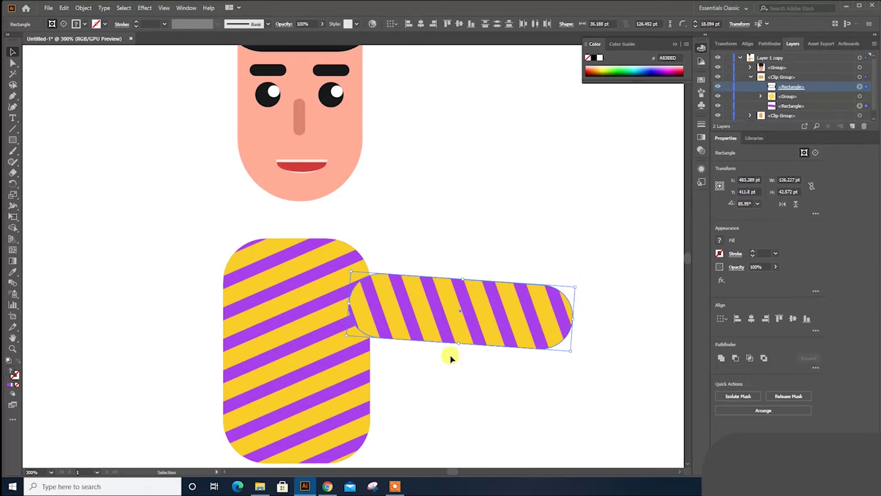
key(ctrl+z)
- Angle the right sleeve down, send it behind the body, and angle the left sleeve
drag(576, 269, 482, 309)
click(502, 237)
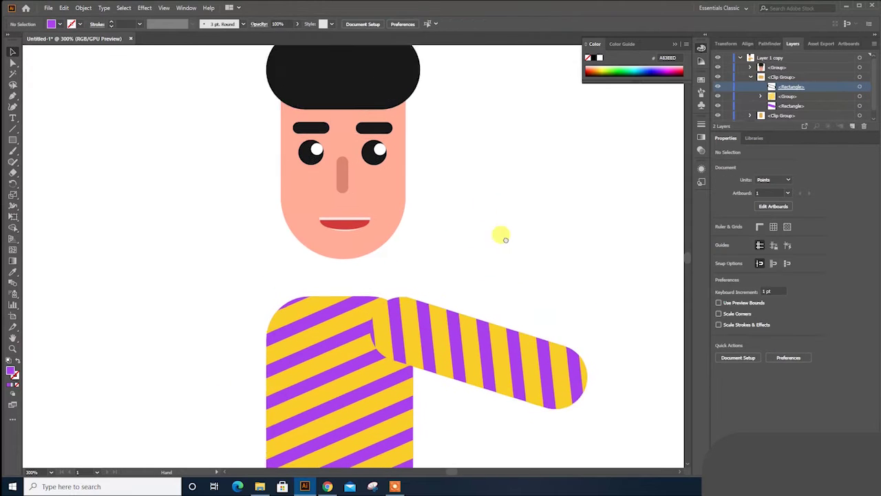
right_click(471, 285)
click(616, 420)
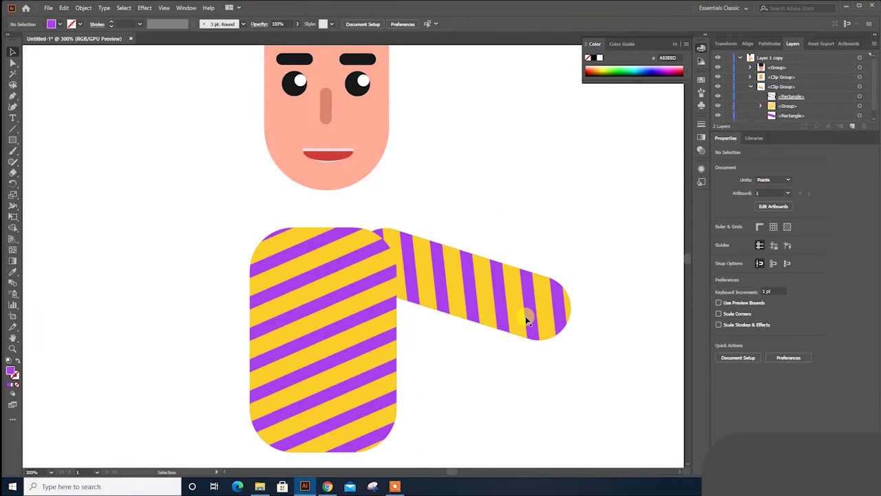
drag(297, 262, 220, 309)
scroll(321, 280, up, 2)
- Draw a neck rectangle under the chin
key(ctrl+shift+a)
key(m)
scroll(324, 250, down, 1)
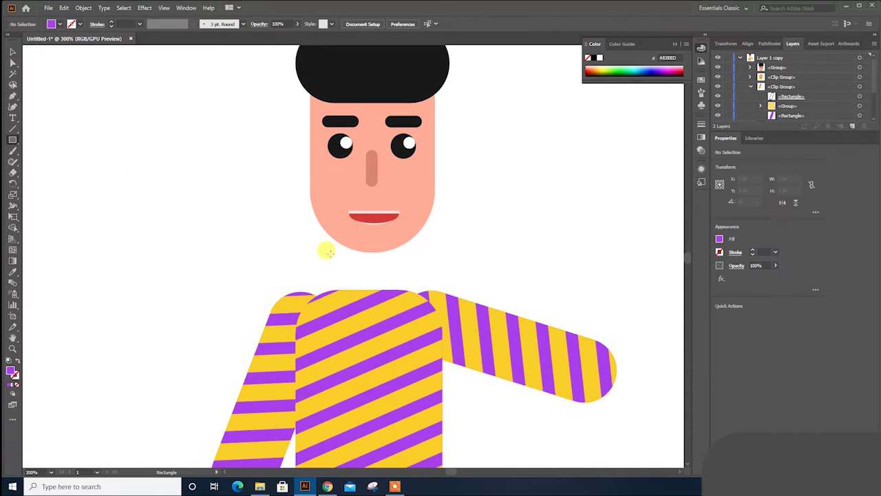
drag(321, 248, 420, 304)
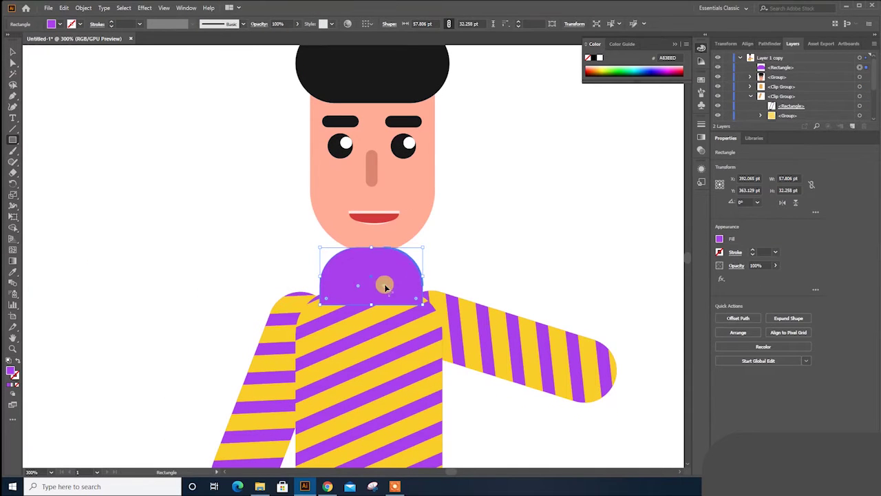
- Colour the neck with the sweater's yellow stripe and send it behind the head
scroll(401, 270, down, 2)
key(i)
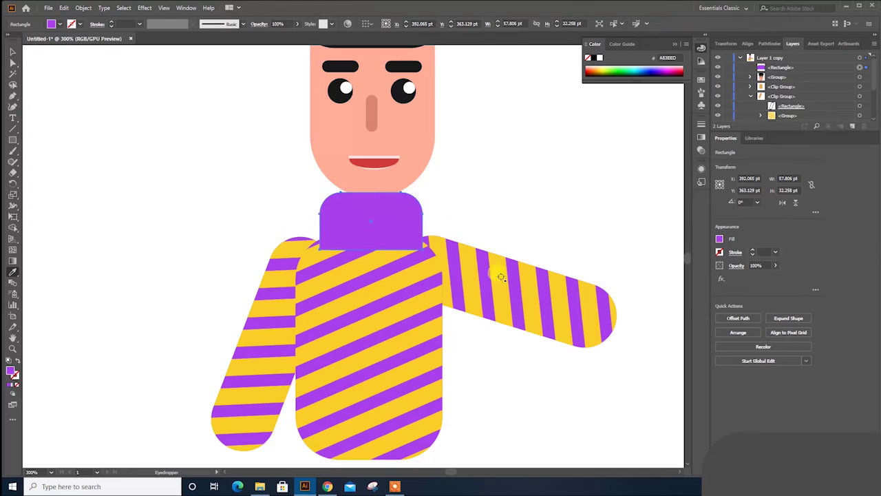
click(460, 259)
scroll(413, 269, up, 3)
right_click(396, 279)
click(521, 255)
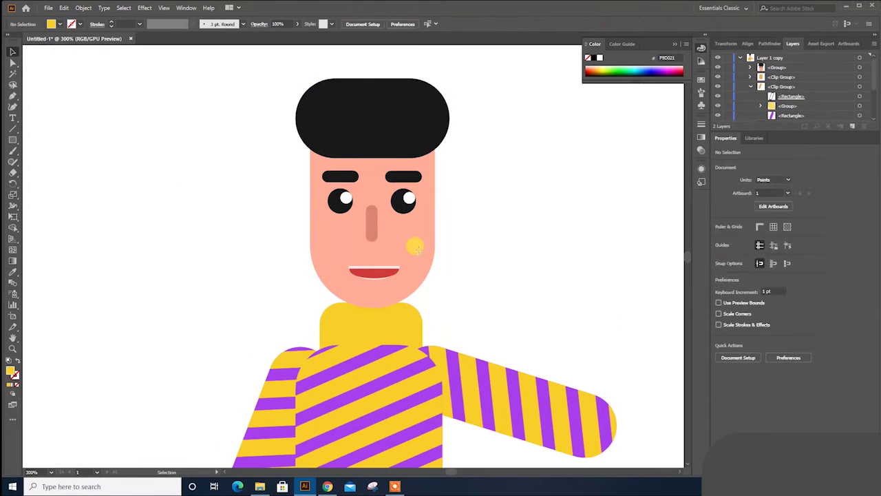
key(v)
click(419, 253)
key(ctrl+minus)
click(510, 246)
key(ctrl+minus)
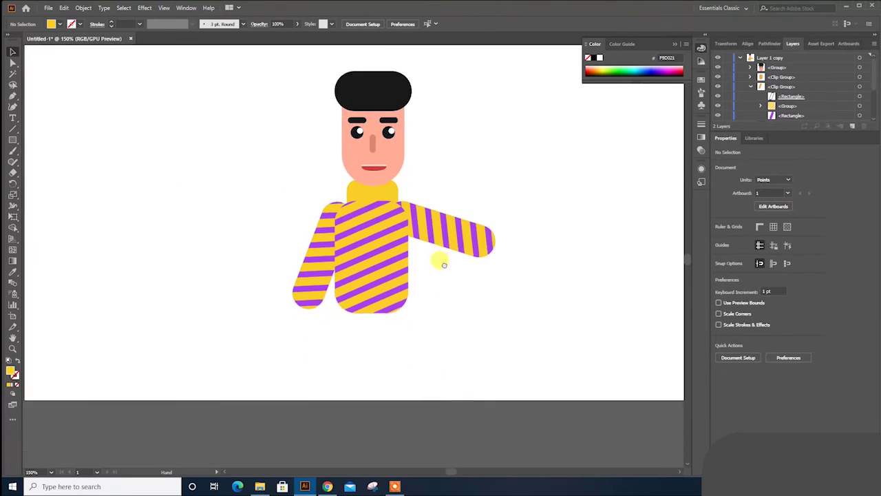
- Draw a skin-coloured hand at the right sleeve's end, angled to match and tucked behind the sleeve
click(13, 140)
drag(461, 270, 548, 298)
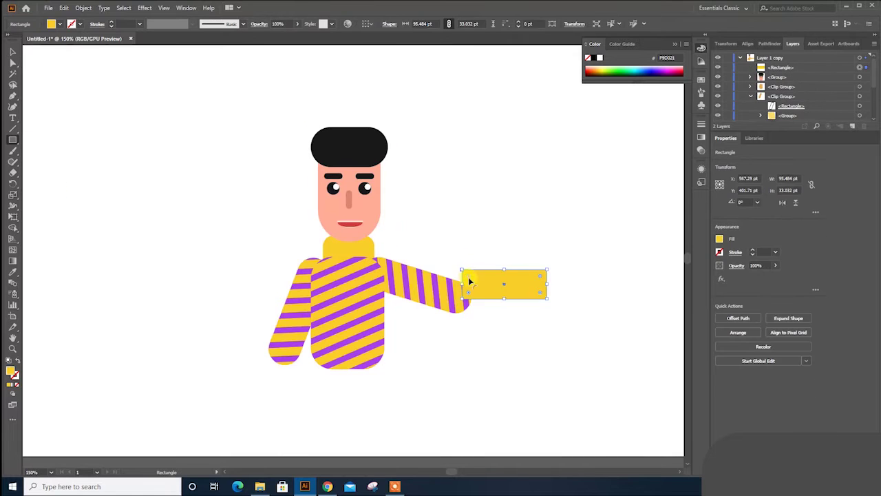
click(373, 207)
key(ctrl+plus)
key(v)
mouse_move(440, 220)
mouse_down()
mouse_move(363, 244)
mouse_move(399, 214)
mouse_move(331, 251)
mouse_up()
key(ctrl+minus)
key(ctrl+plus)
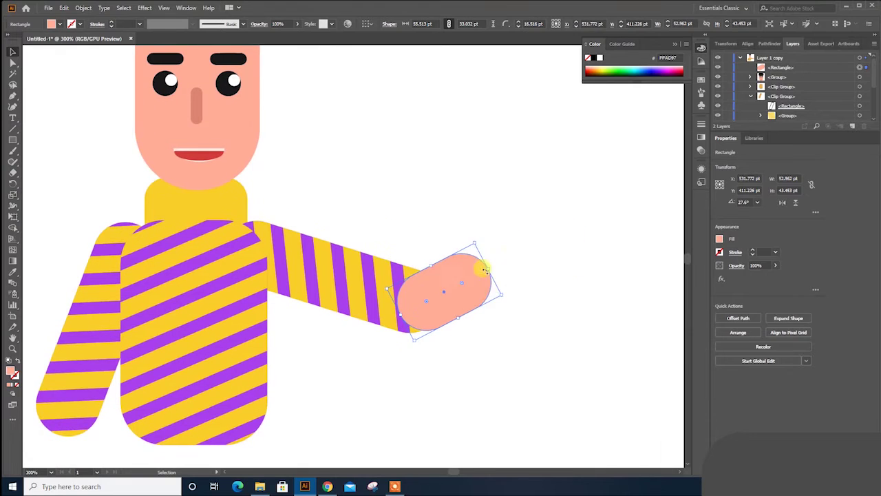
right_click(480, 274)
click(620, 466)
scroll(482, 372, up, 2)
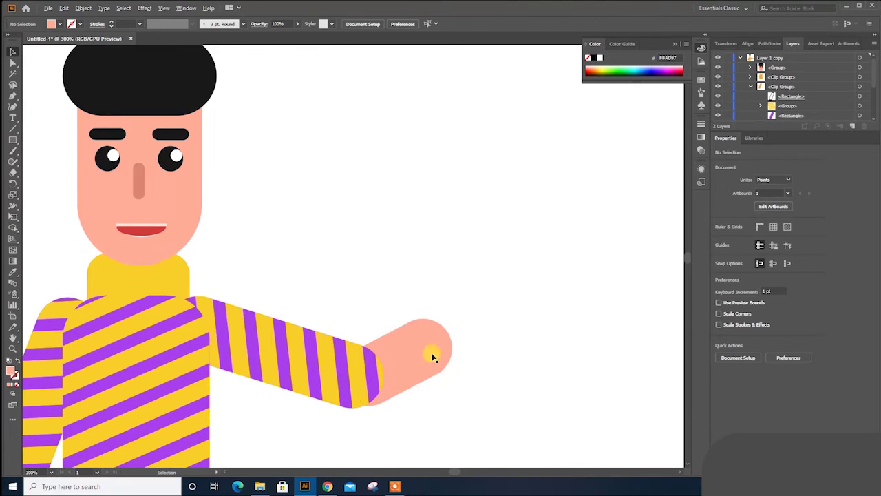
- Paste a copy and squash it into a thin bar with rounded ends from the hand
key(ctrl+v)
mouse_move(507, 256)
mouse_down()
mouse_move(482, 205)
mouse_move(537, 277)
mouse_up()
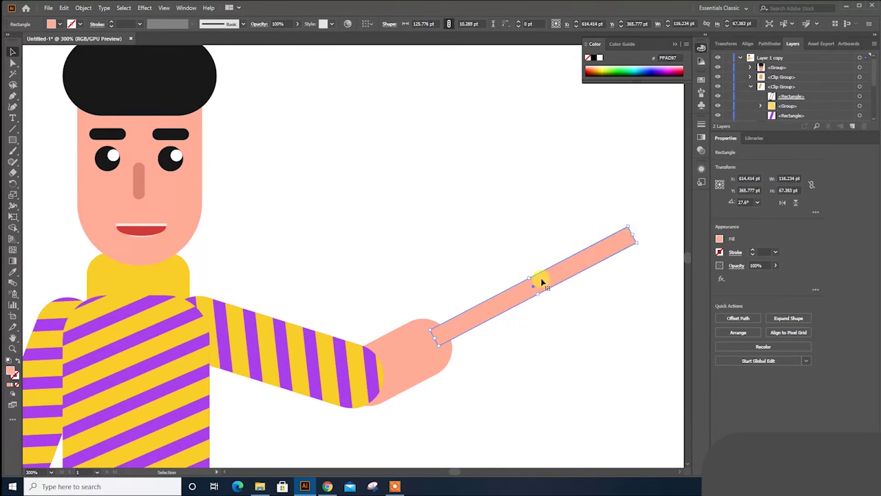
key(ctrl+plus)
key(ctrl+plus)
key(a)
drag(540, 150, 506, 172)
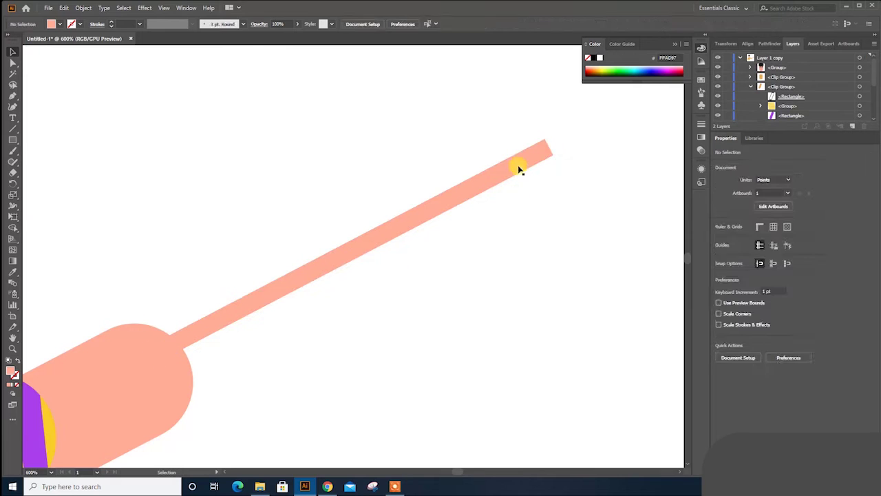
- Fill the thin stick brown and send it behind the hand
double_click(11, 370)
click(601, 229)
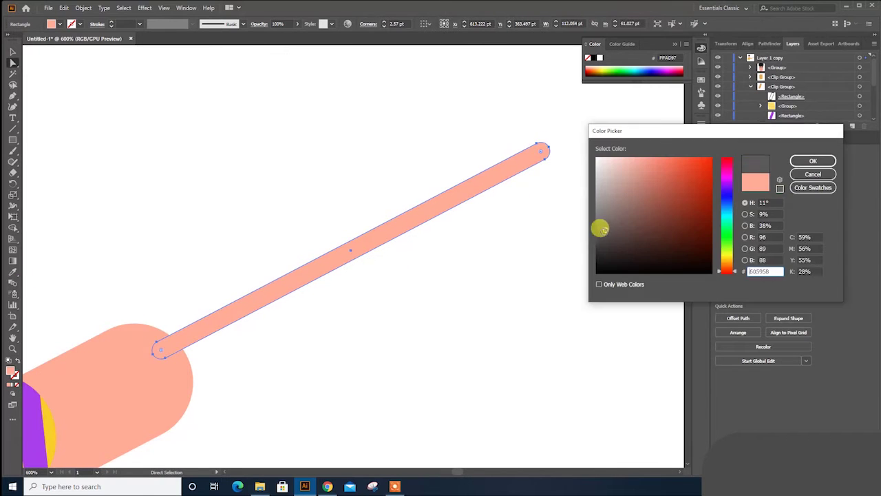
click(723, 269)
drag(665, 211, 663, 220)
click(813, 161)
key(v)
right_click(389, 231)
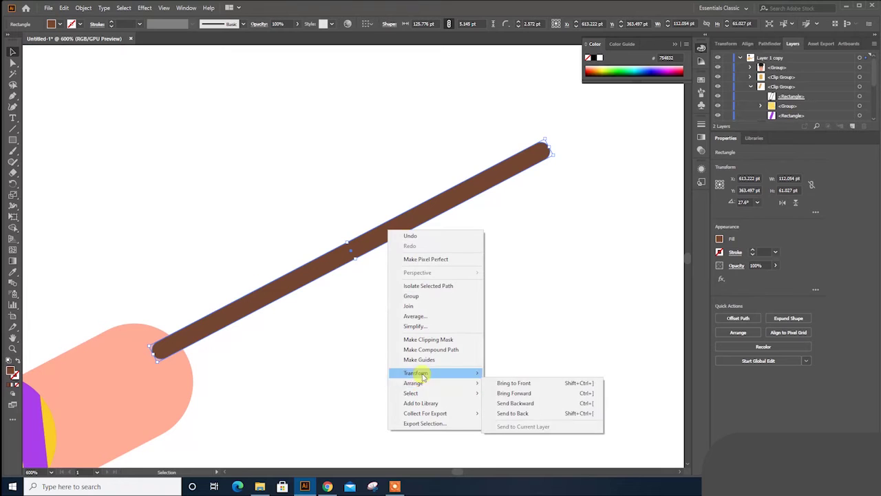
click(514, 413)
click(384, 366)
scroll(399, 338, down, 3)
scroll(349, 349, up, 2)
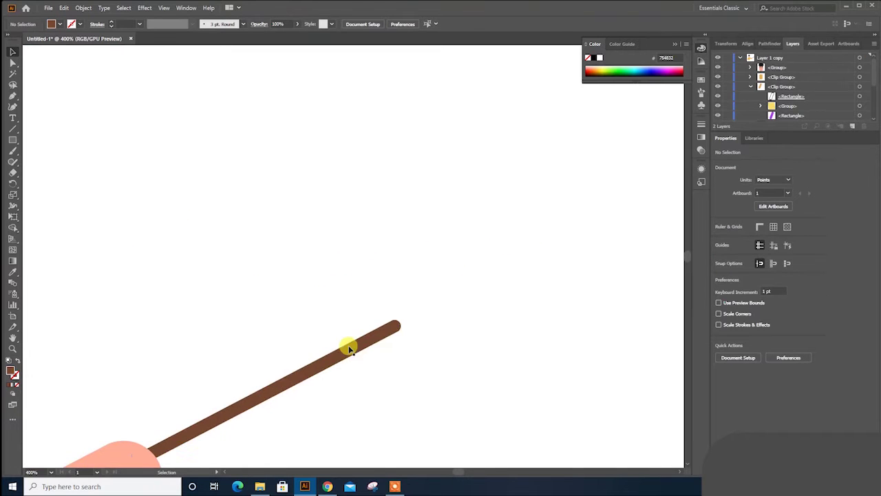
alt+drag(349, 349, 375, 224)
- Delete the extra bar copy and draw a small bright pink bar at the stick's tip
key(Delete)
key(m)
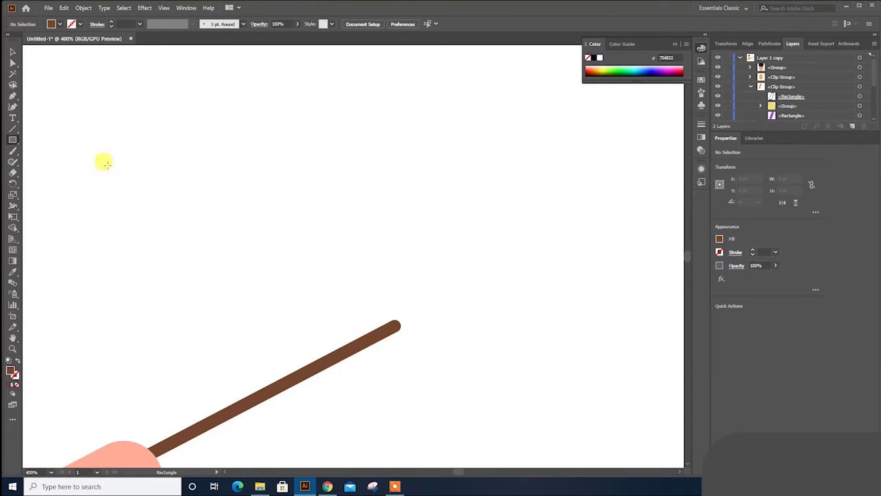
key(ctrl+plus)
key(ctrl+plus)
key(ctrl+plus)
mouse_move(338, 288)
mouse_down()
mouse_move(476, 312)
mouse_move(346, 206)
mouse_up()
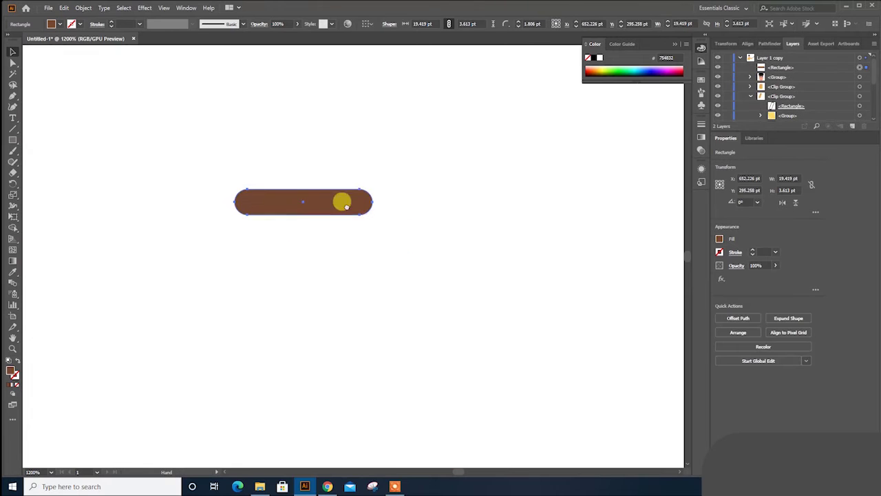
double_click(13, 372)
click(678, 157)
click(727, 255)
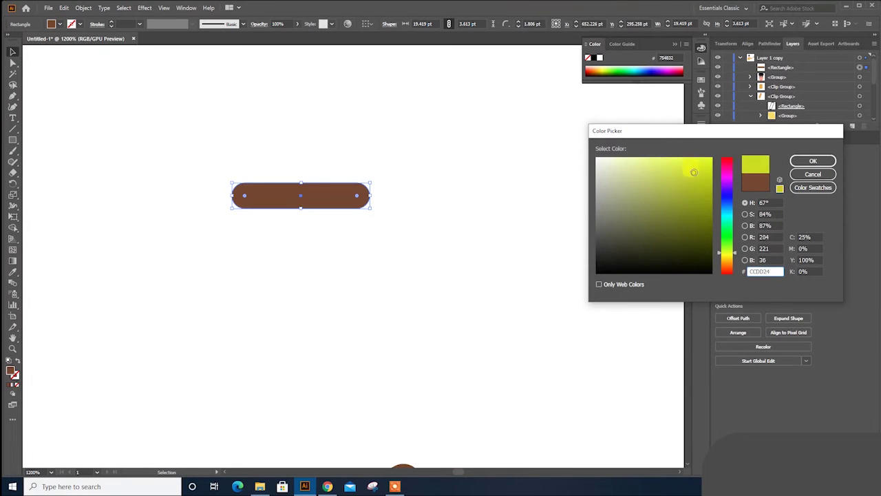
click(727, 168)
click(699, 158)
click(684, 157)
key(Return)
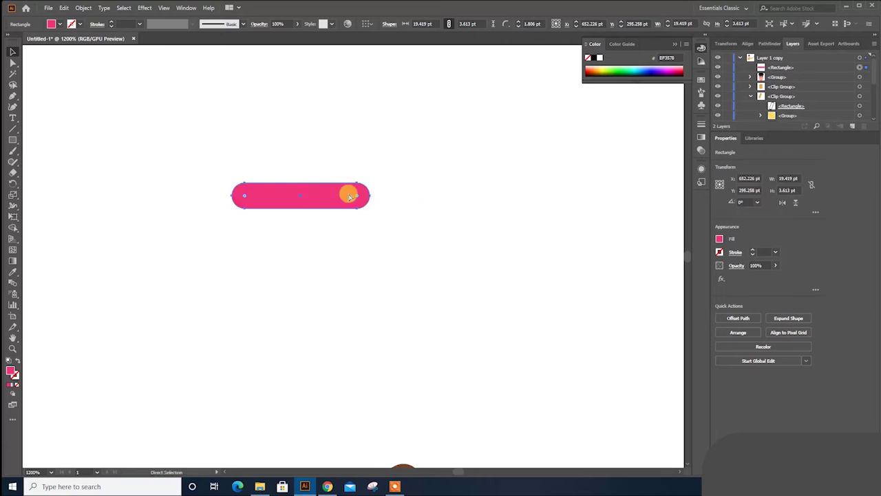
- Repeat the rotated copy with Ctrl+D to build a radial burst of bars
key(ctrl+minus)
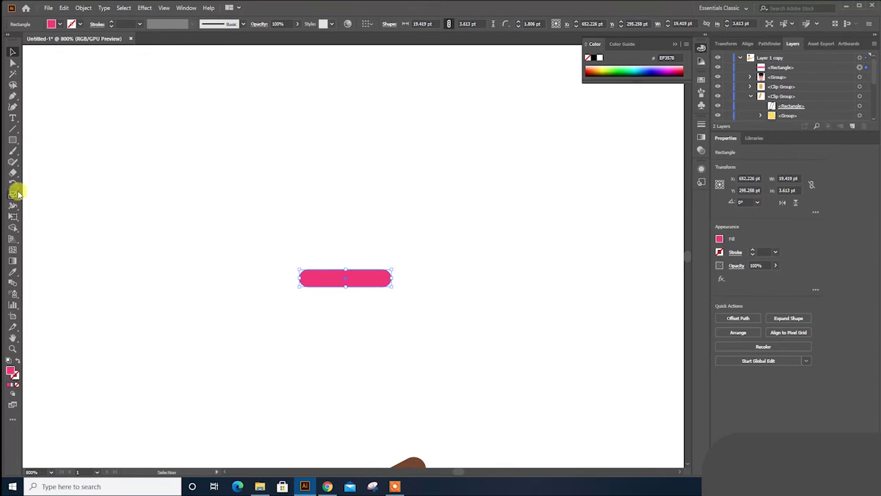
click(13, 183)
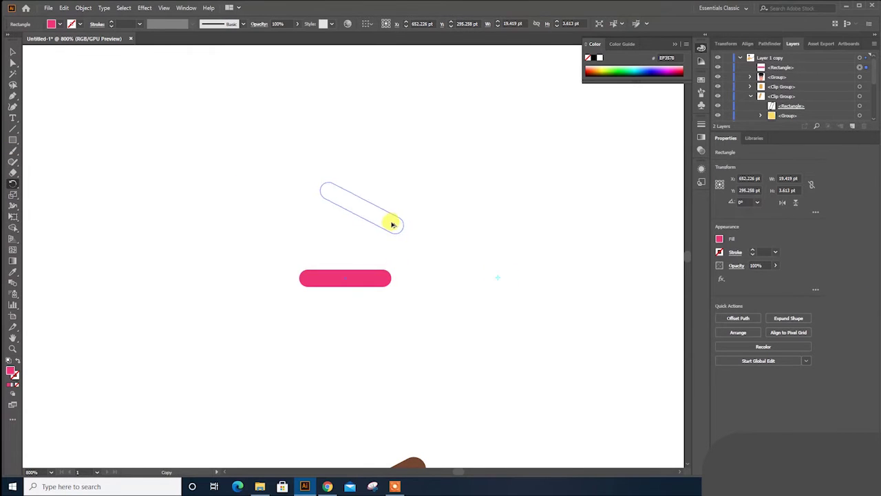
key(ctrl+d)
key(ctrl+d)
key(ctrl+d)
key(ctrl+minus)
key(v)
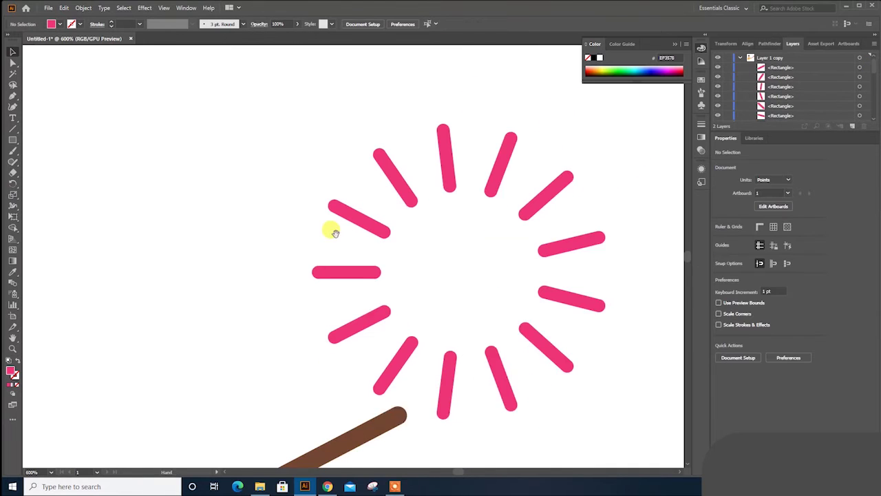
- Make every other bar of the burst yellow (F7D239)
drag(331, 232, 447, 184)
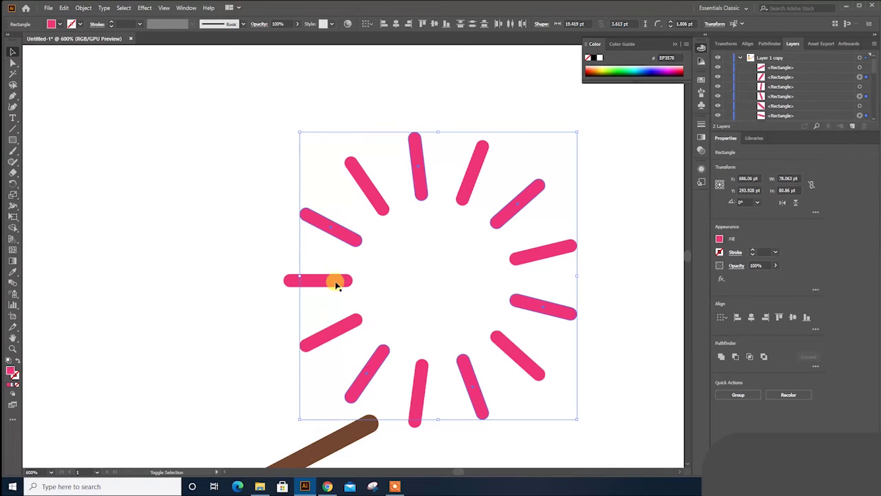
double_click(12, 372)
click(724, 259)
click(679, 162)
key(Return)
click(232, 122)
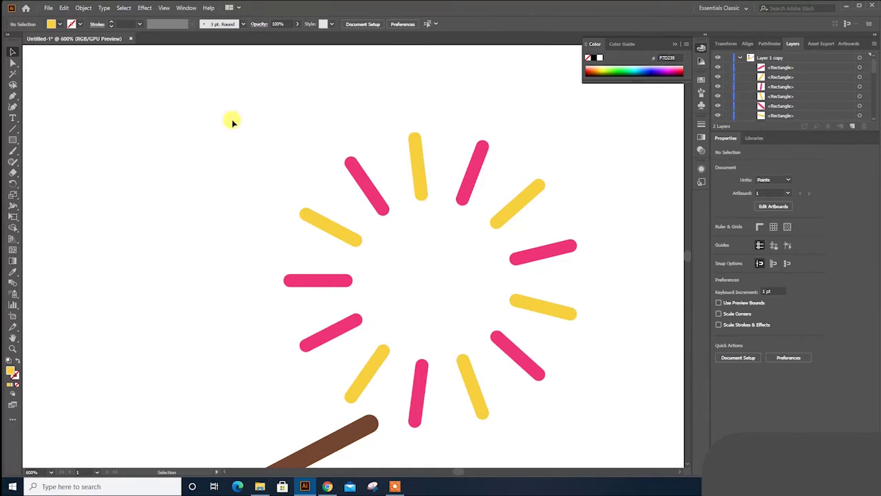
key(ctrl+a)
- Group the bars, duplicate the group, and enlarge the copy around the original burst
right_click(586, 374)
click(619, 161)
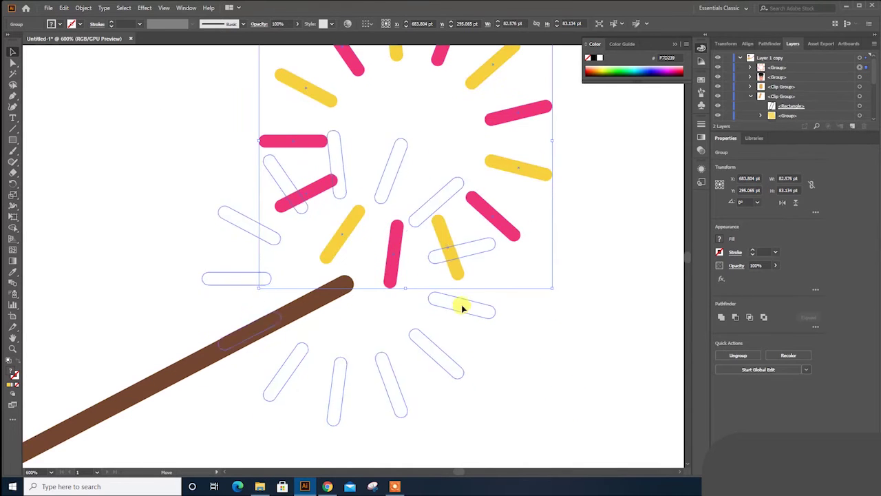
key(ctrl+minus)
drag(429, 291, 489, 187)
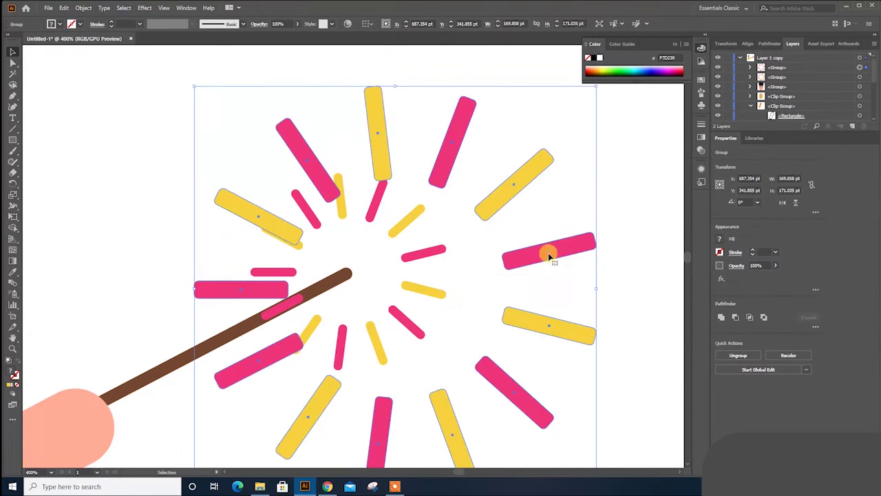
drag(551, 252, 481, 234)
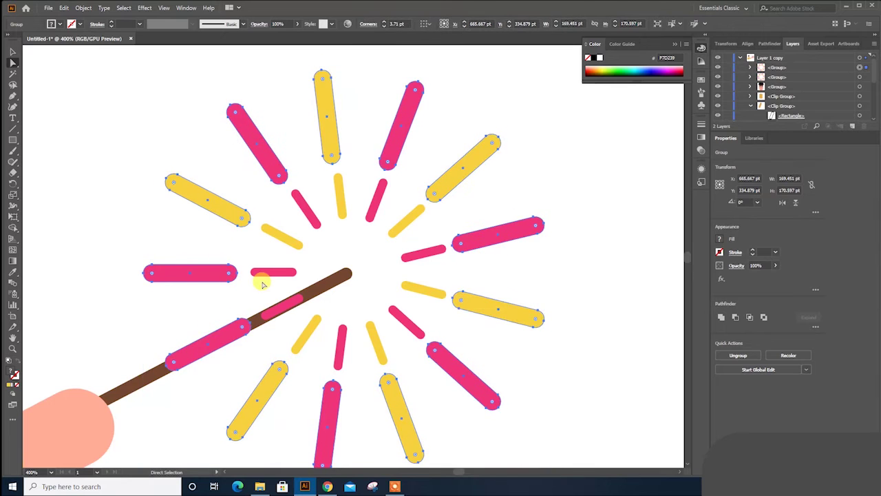
- Inside the outer group, Magic Wand the pink bars and recolour them orange
key(v)
double_click(210, 274)
click(13, 74)
click(255, 142)
double_click(11, 372)
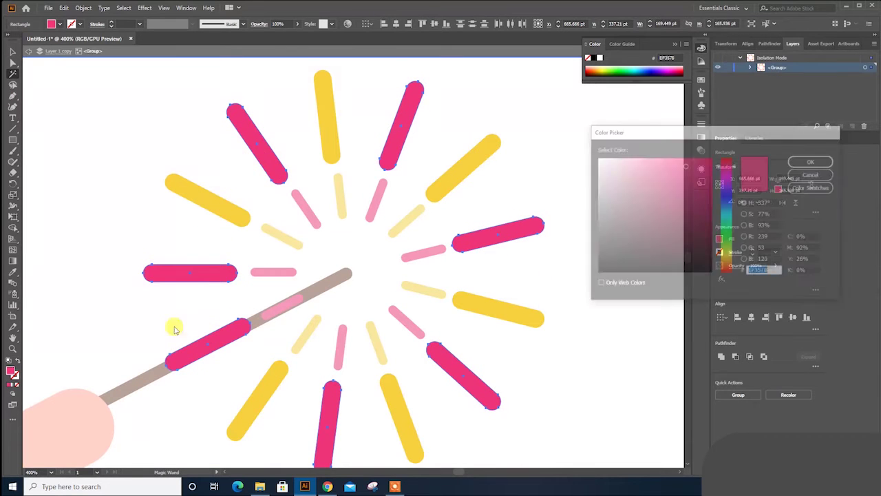
drag(728, 188, 730, 257)
click(813, 160)
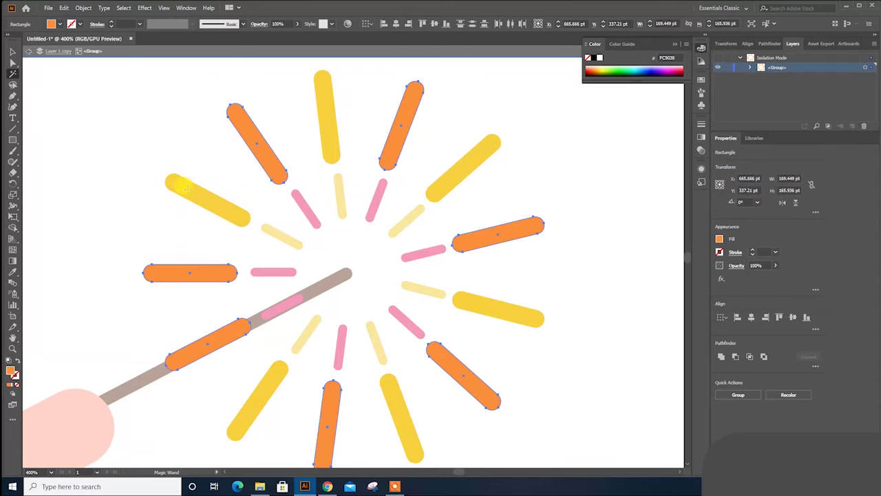
- Try recolouring the outer yellow bars but cancel, keeping them yellow, and exit the group
click(194, 184)
double_click(12, 371)
click(725, 213)
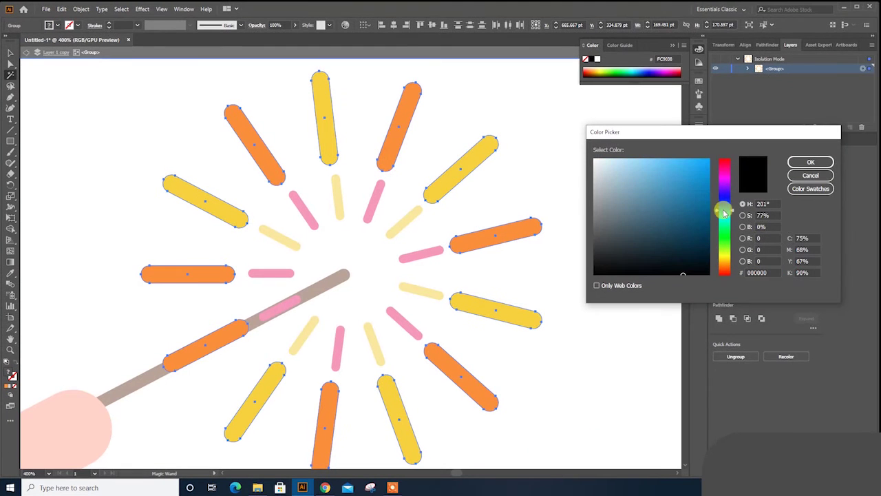
drag(724, 210, 726, 207)
drag(735, 240, 724, 269)
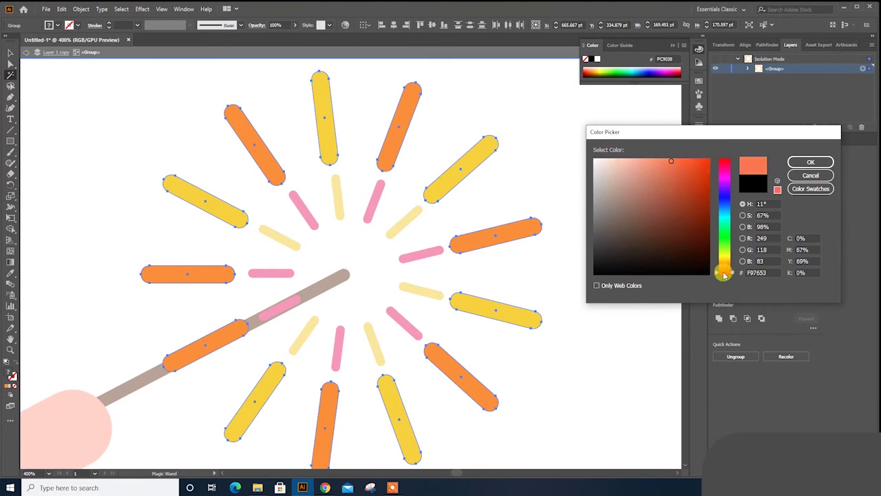
click(689, 161)
click(810, 162)
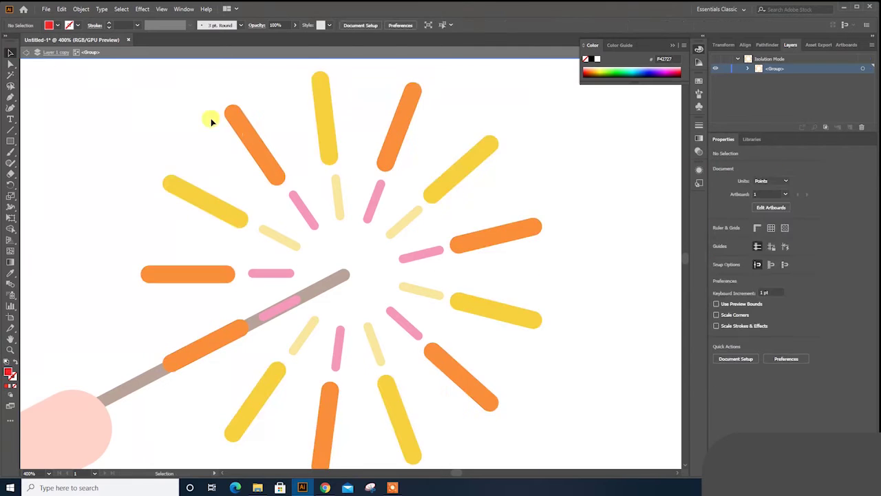
key(Escape)
click(181, 205)
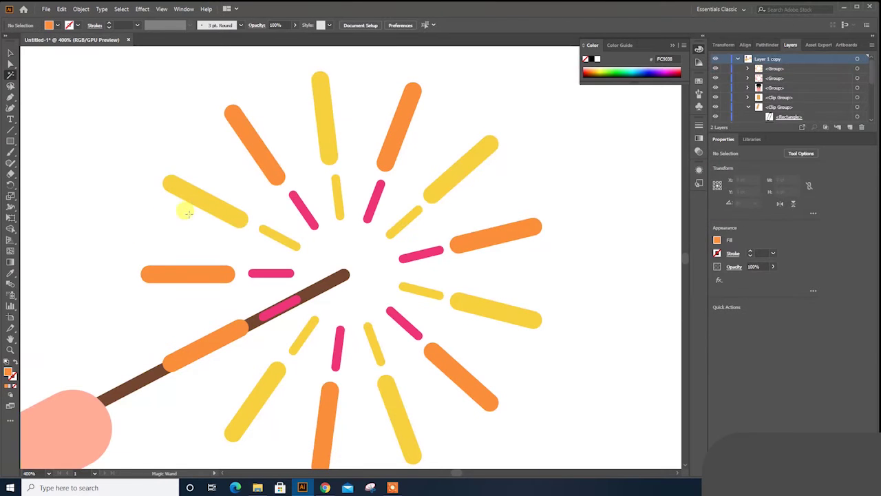
- Nudge the hand shape into place on the character
double_click(324, 138)
double_click(122, 117)
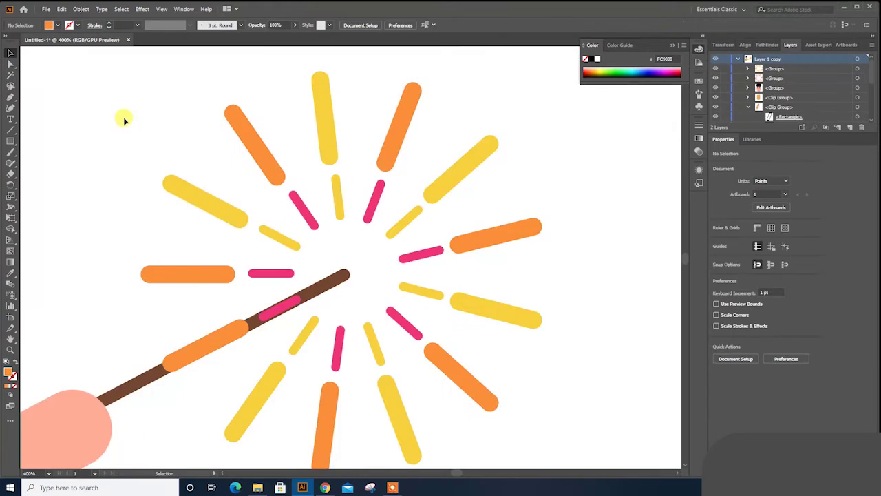
key(ctrl+1)
drag(189, 164, 235, 201)
click(361, 317)
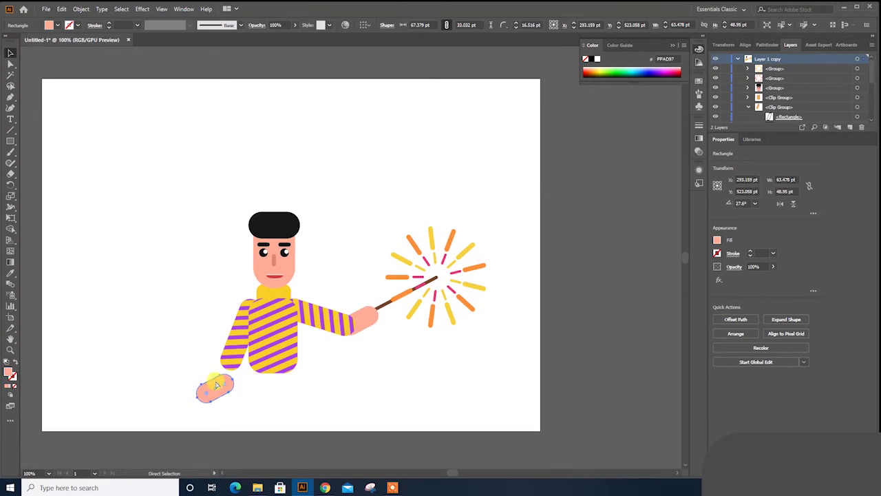
key(ctrl+equal)
key(ctrl+equal)
drag(368, 227, 369, 228)
- Stretch the torso's bottom edge down and select all the character's artwork
drag(422, 305, 411, 374)
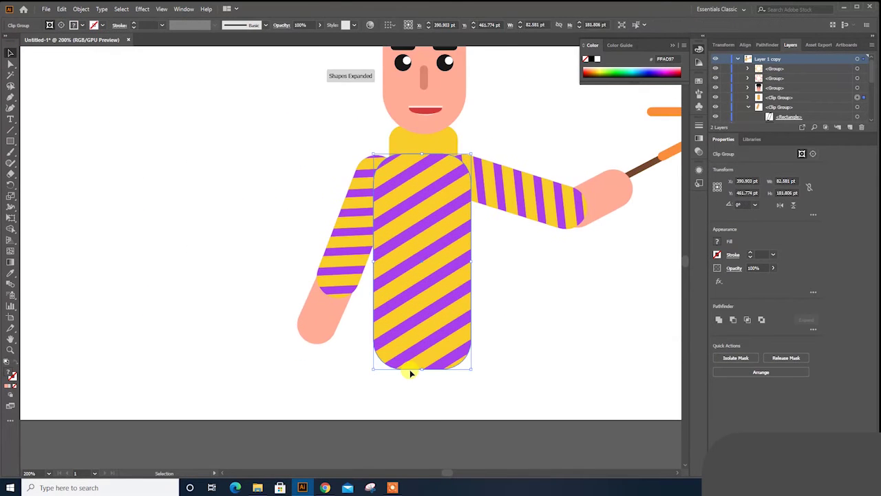
click(560, 324)
scroll(482, 339, down, 2)
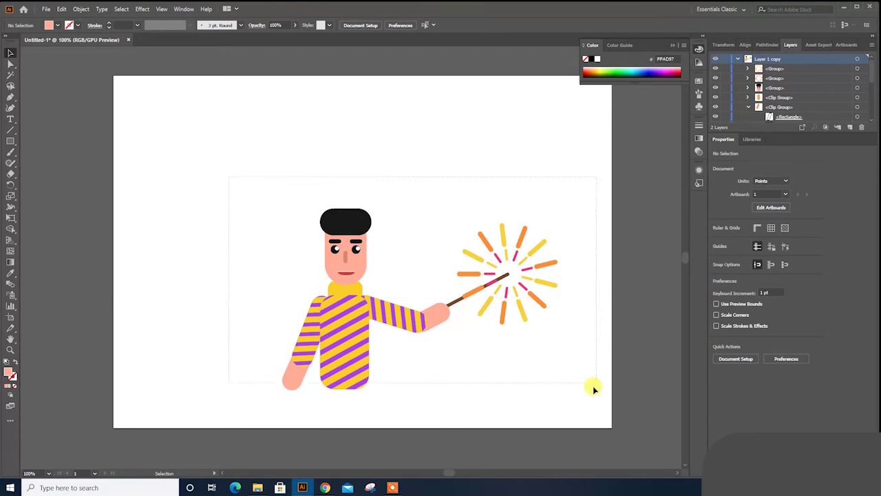
drag(594, 389, 310, 207)
right_click(427, 324)
- Group the character with its sparkler and move it toward the lower left
click(473, 346)
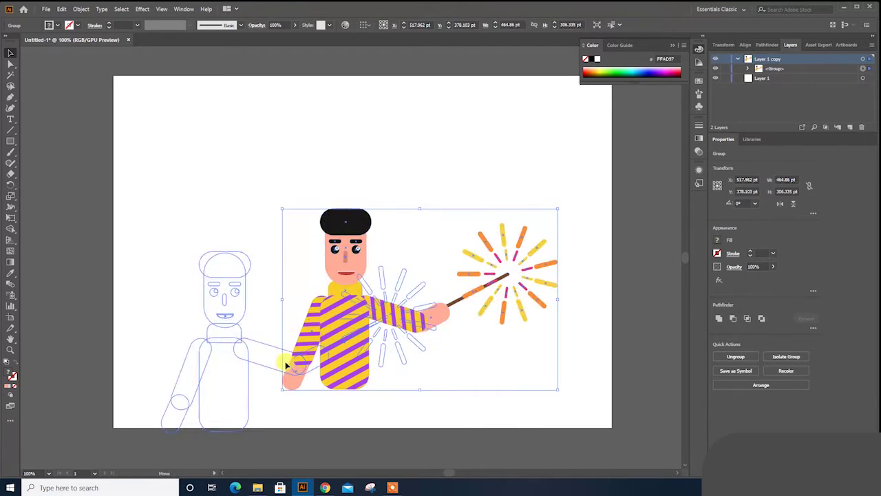
drag(407, 303, 283, 347)
double_click(227, 262)
scroll(431, 181, up, 1)
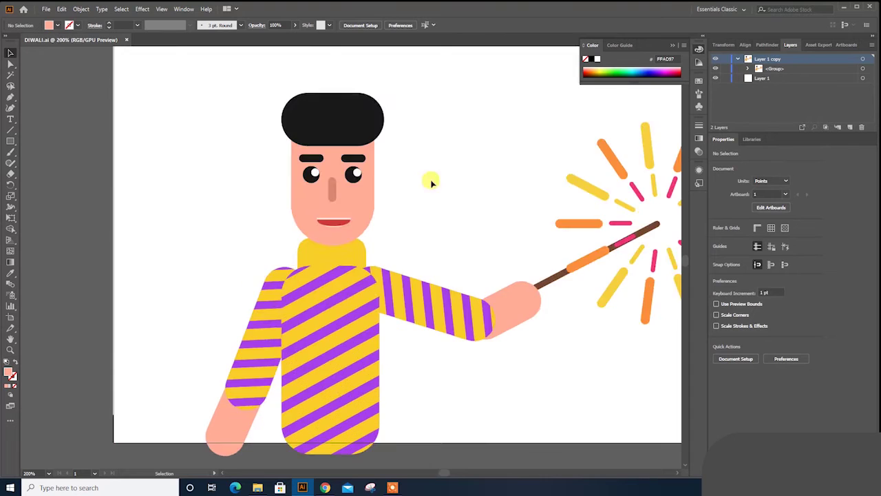
scroll(356, 173, up, 2)
- Stretch the hair shape down the face's sides and make it a clipping mask
click(384, 143)
drag(328, 194, 328, 287)
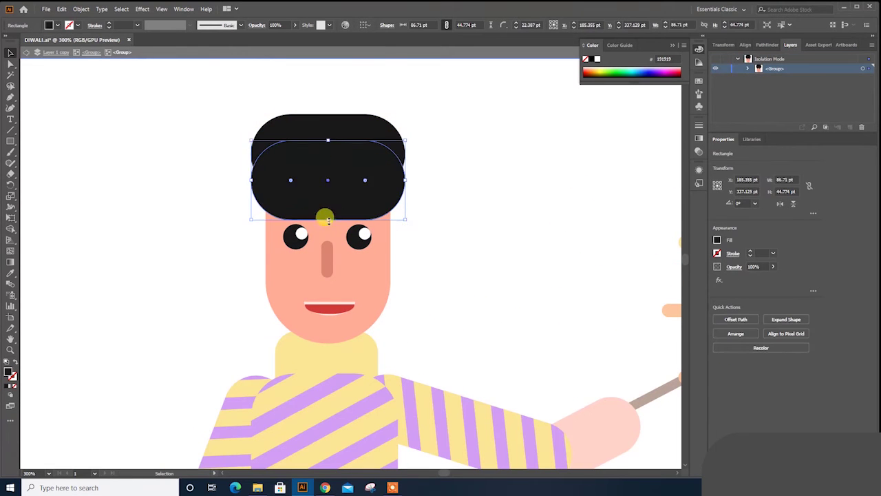
right_click(369, 185)
click(392, 304)
click(503, 370)
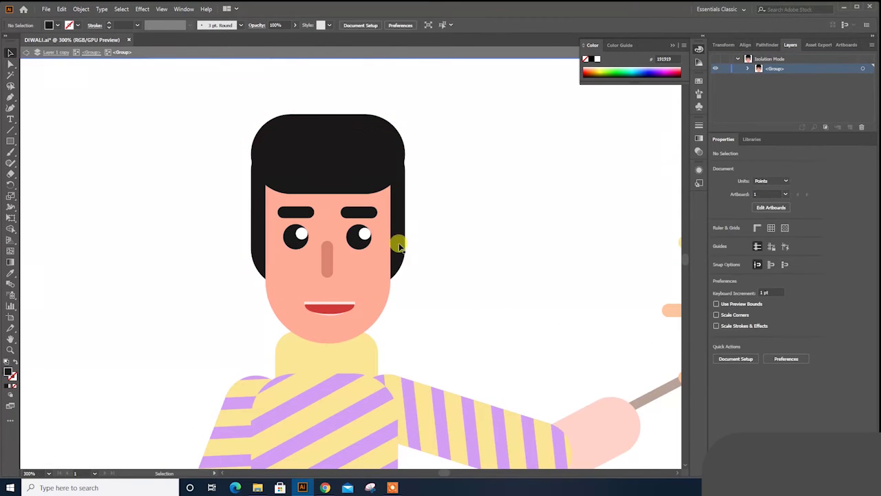
click(400, 248)
click(512, 256)
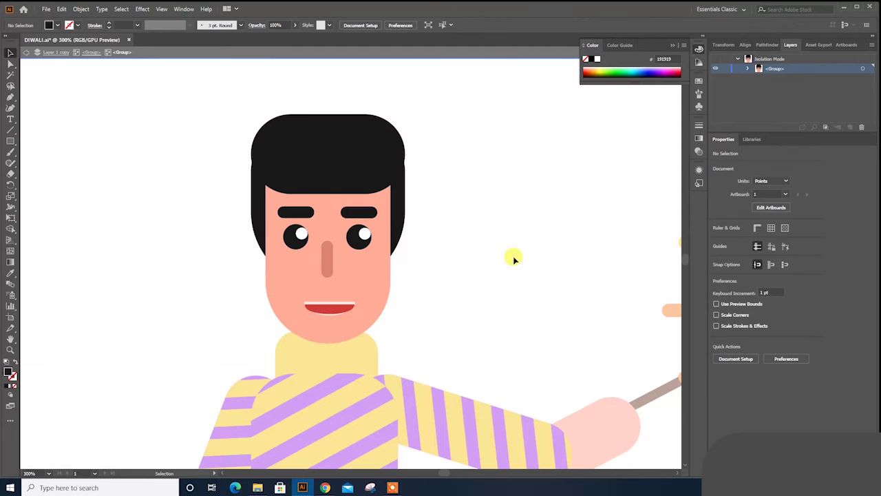
double_click(512, 256)
- Make a reflected copy of the character and place it on the right facing the original
scroll(496, 234, down, 2)
drag(488, 221, 386, 214)
click(236, 211)
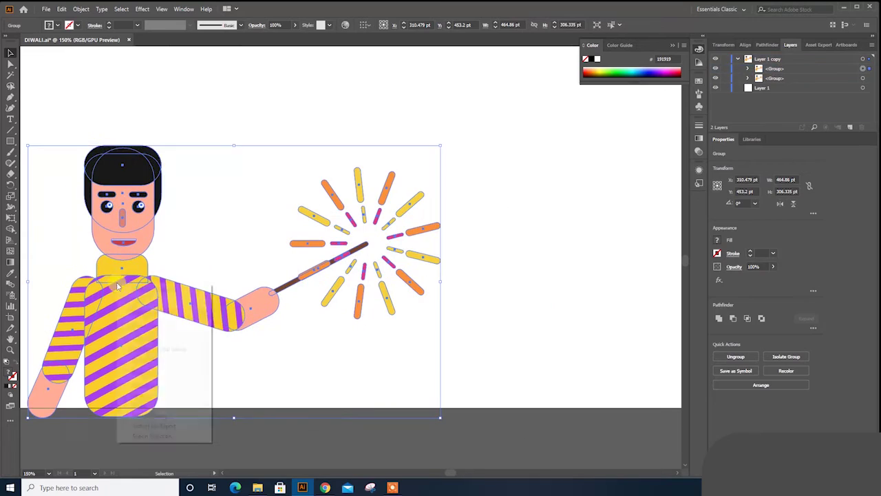
right_click(118, 284)
click(288, 421)
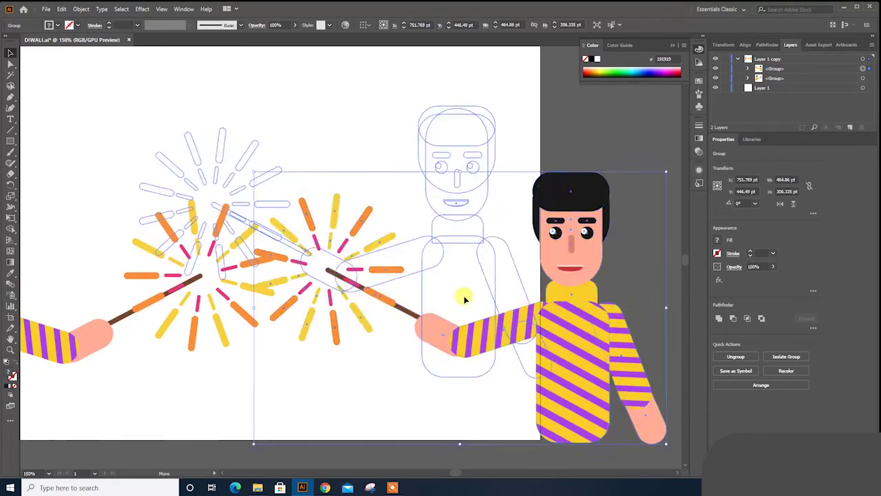
drag(462, 295, 544, 296)
drag(251, 319, 498, 337)
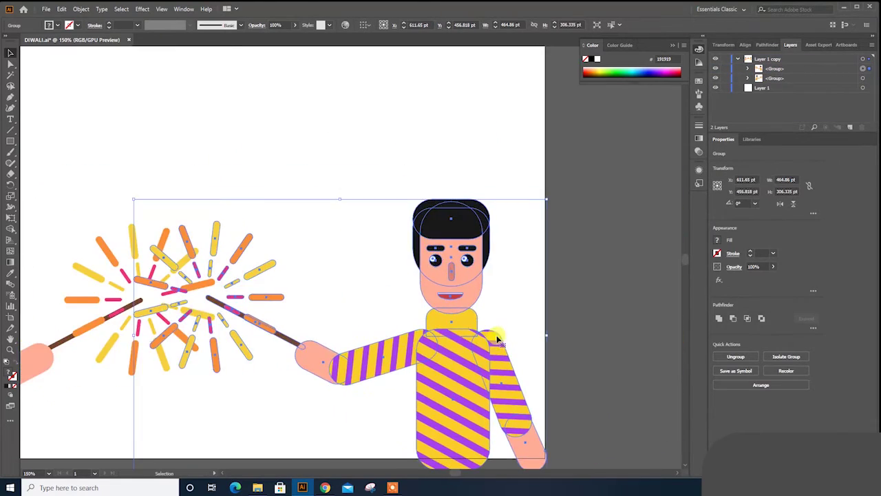
double_click(455, 344)
- Recolour the copied torso's purple stripes to pink-red
double_click(437, 324)
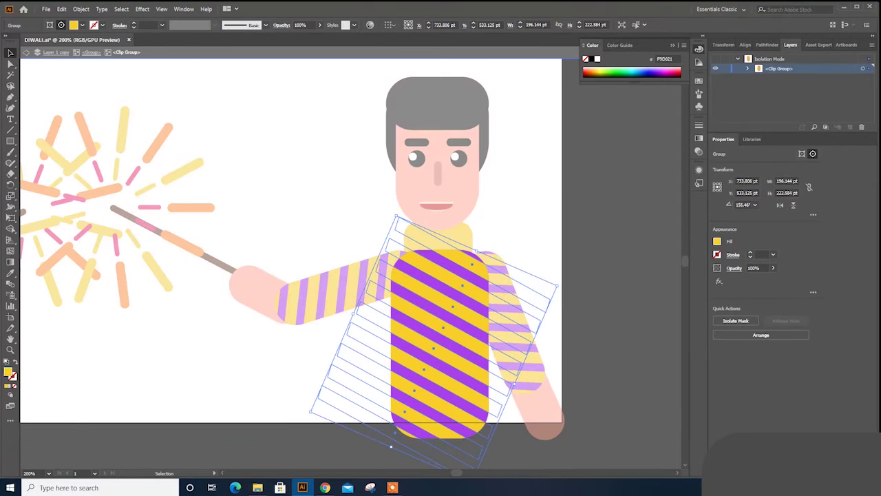
double_click(11, 372)
click(727, 268)
drag(725, 196, 722, 221)
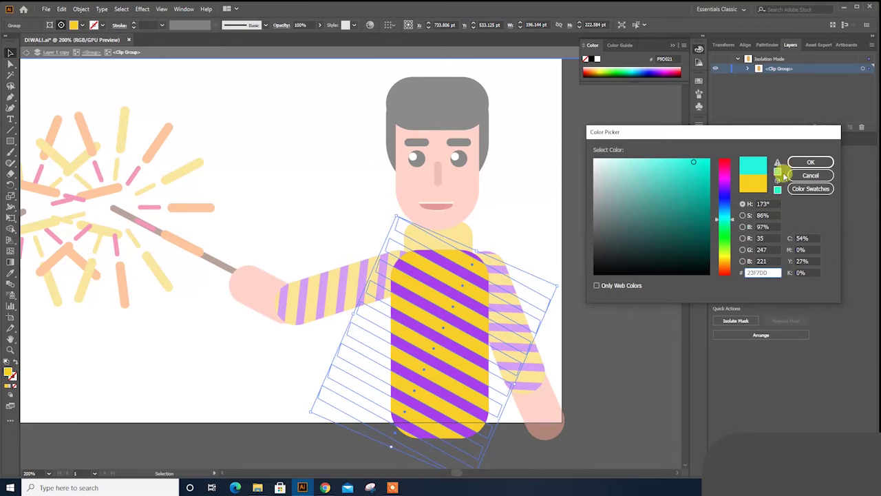
click(810, 176)
click(445, 283)
double_click(10, 373)
drag(725, 187, 724, 275)
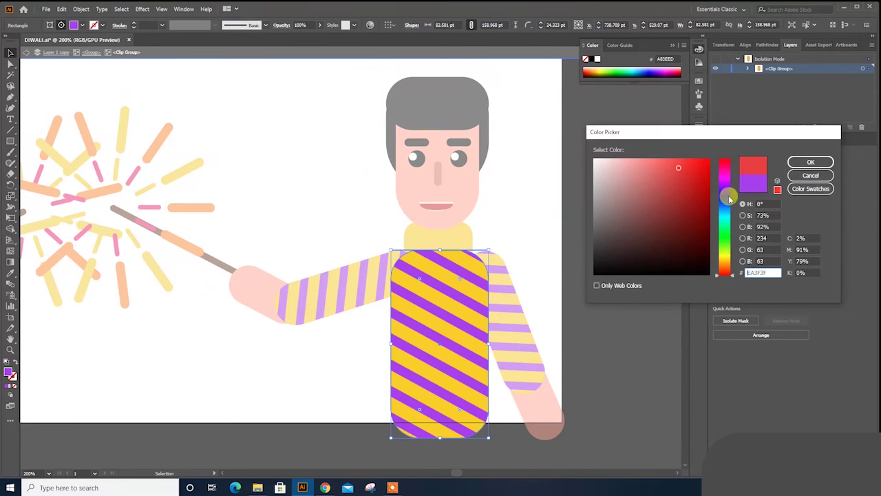
drag(726, 175, 726, 167)
key(Return)
key(Escape)
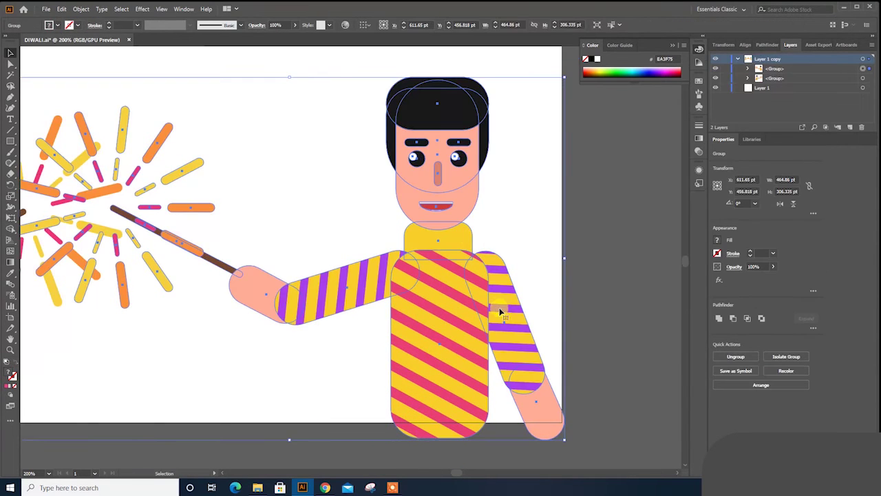
- Eyedrop the sweater's pink onto the right sleeve's stripes, then start on the sparkler-holding sleeve
double_click(510, 305)
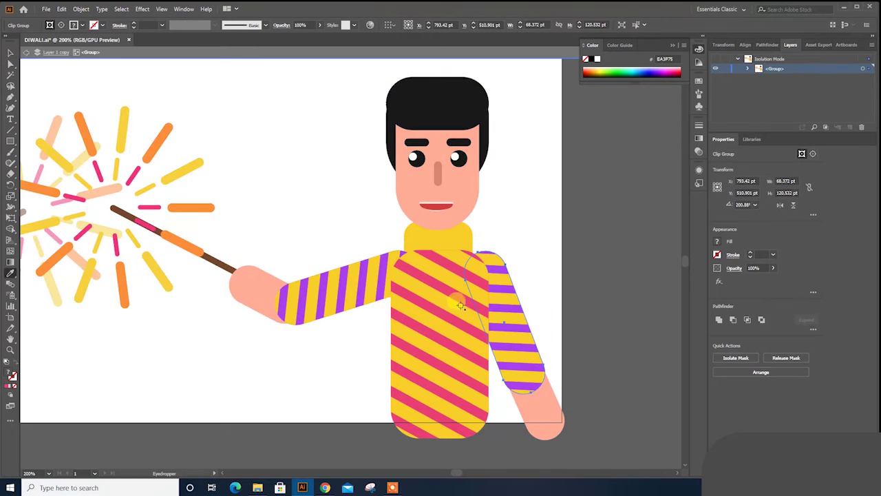
key(i)
double_click(537, 375)
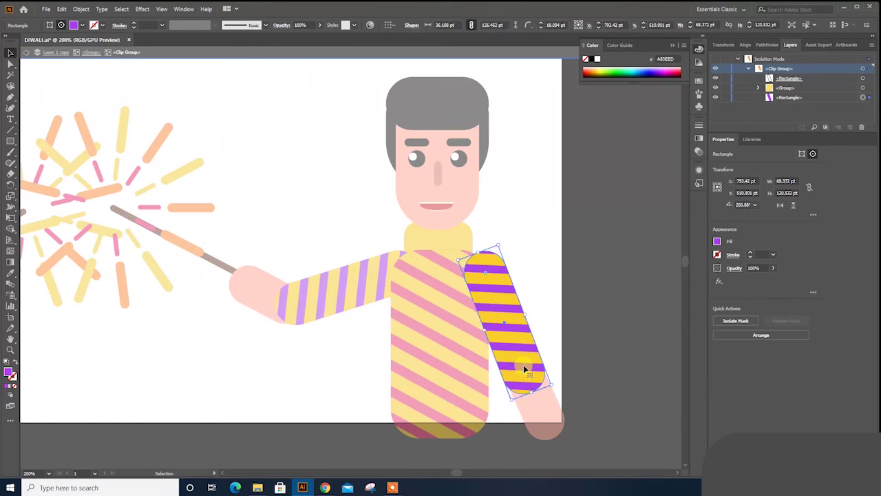
click(413, 285)
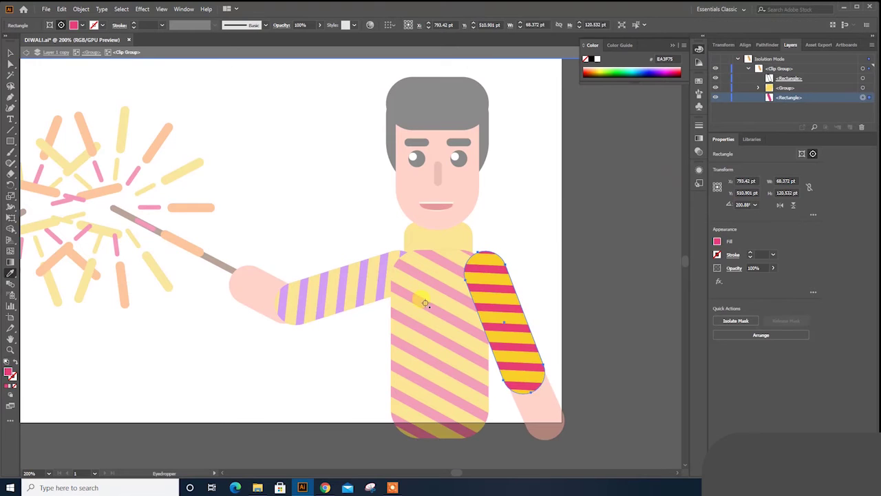
double_click(417, 292)
click(324, 293)
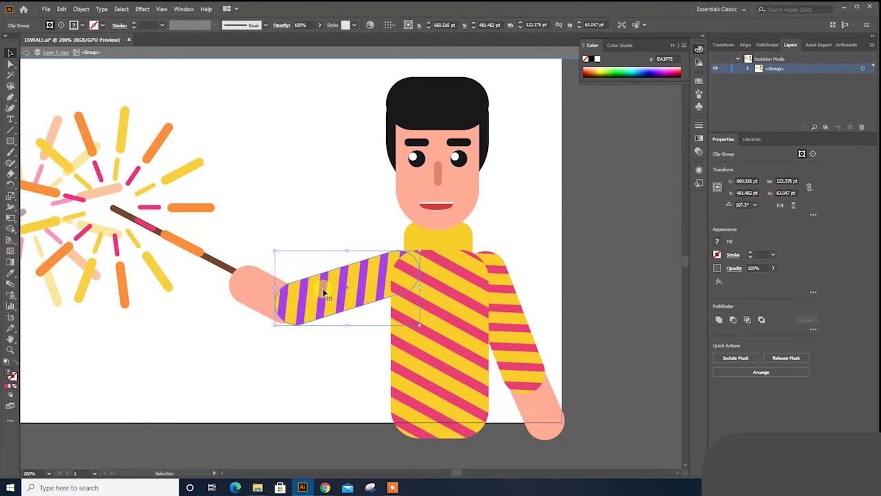
double_click(324, 293)
key(ctrl+z)
- Duplicate the hair shape into two medium rounded buns at the sides of the head
double_click(606, 274)
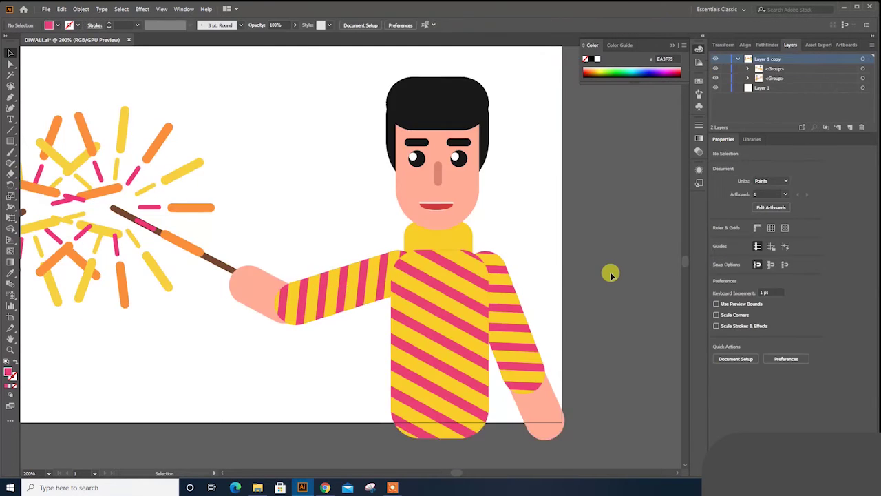
scroll(605, 275, up, 2)
scroll(506, 256, up, 1)
scroll(469, 236, up, 1)
double_click(469, 237)
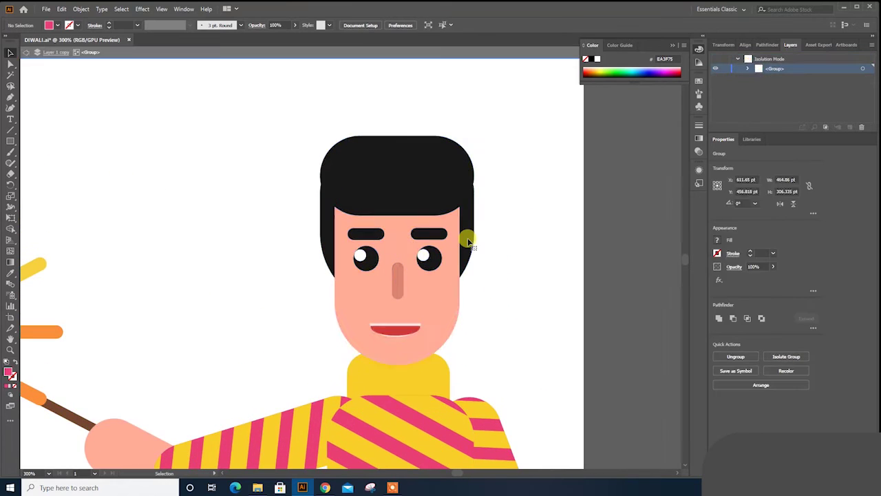
mouse_move(418, 181)
mouse_down()
mouse_move(588, 230)
mouse_move(503, 183)
mouse_move(323, 165)
mouse_move(313, 181)
mouse_up()
click(643, 250)
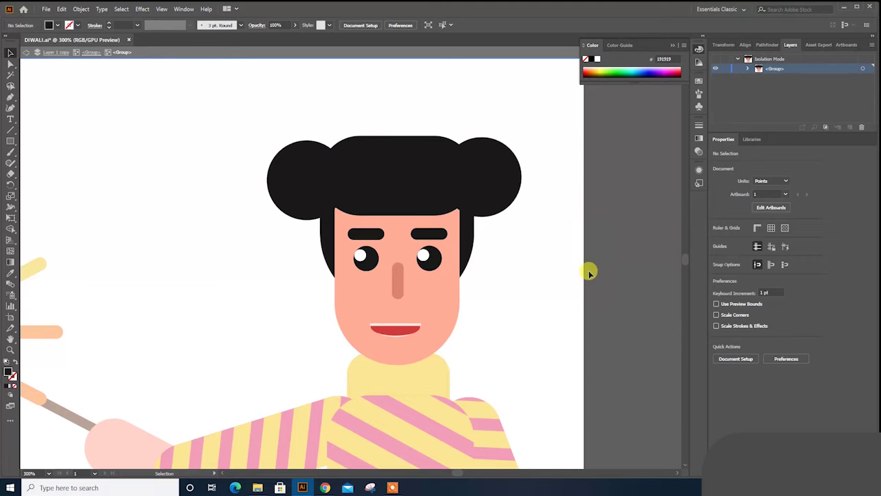
key(ctrl+z)
key(ctrl+z)
key(ctrl+shift+z)
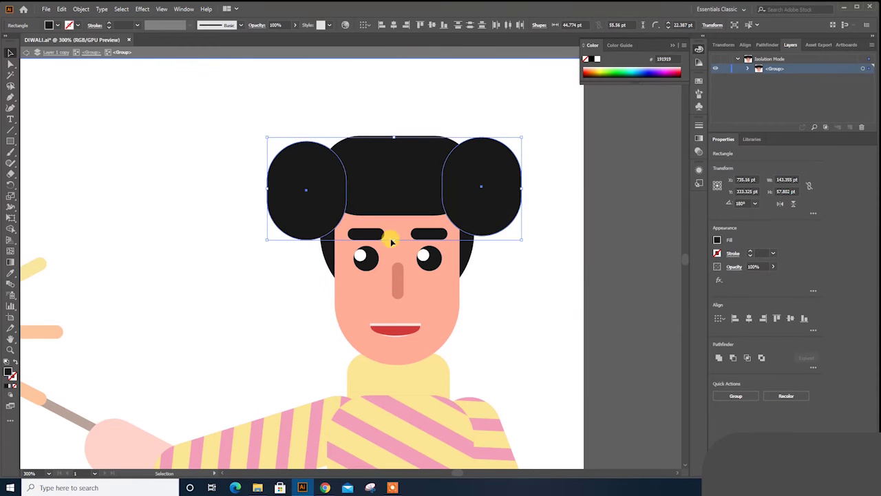
key(ctrl+z)
- Give the left bun a ring in the sweater yellow, sampled with the eyedropper
double_click(623, 295)
scroll(600, 257, down, 3)
scroll(524, 301, up, 1)
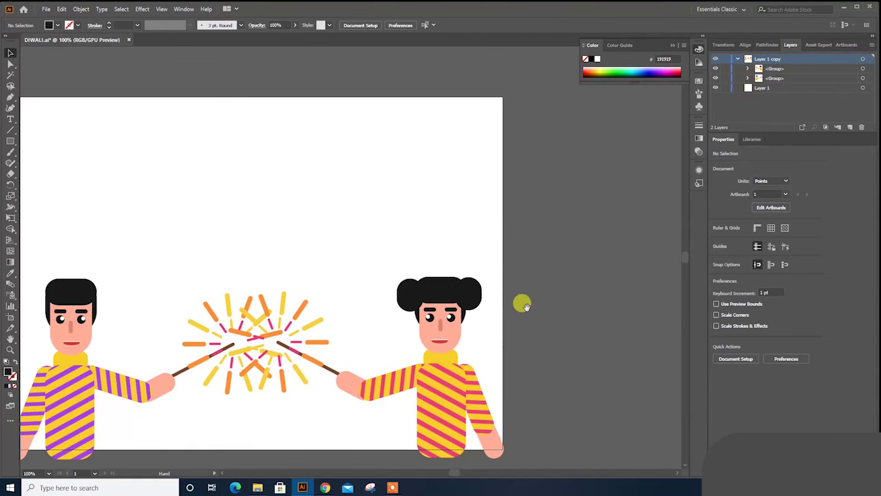
scroll(551, 333, up, 4)
drag(554, 334, 330, 244)
scroll(331, 244, up, 1)
double_click(266, 252)
click(282, 254)
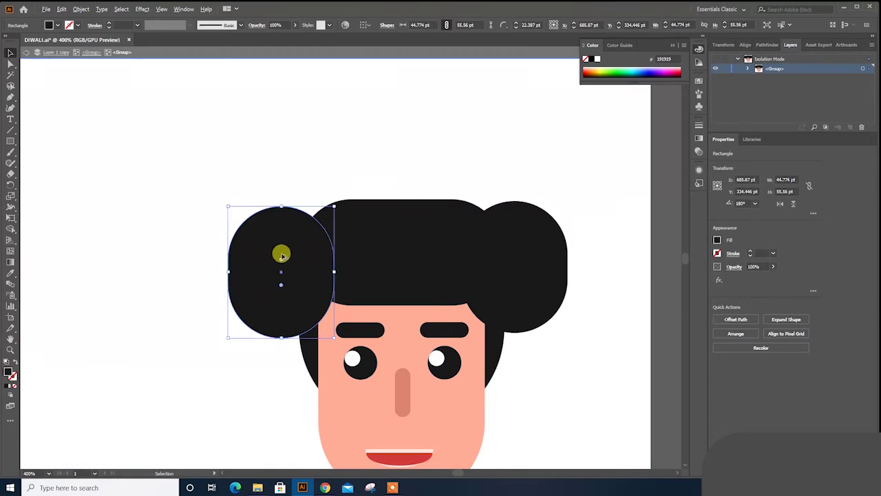
scroll(330, 279, down, 4)
key(i)
click(399, 384)
scroll(472, 319, up, 3)
- Give the right bun a matching yellow ring
ctrl+click(522, 250)
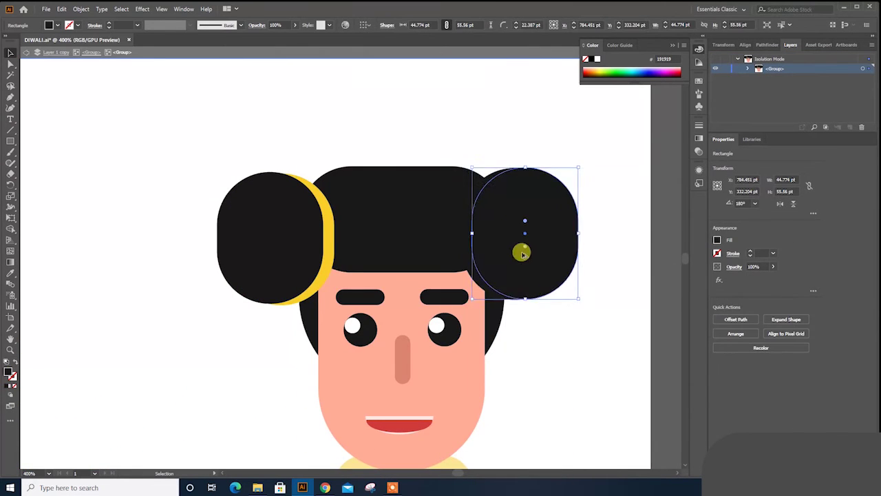
scroll(443, 396, down, 2)
click(442, 396)
scroll(445, 393, up, 2)
scroll(531, 309, down, 3)
key(Escape)
key(v)
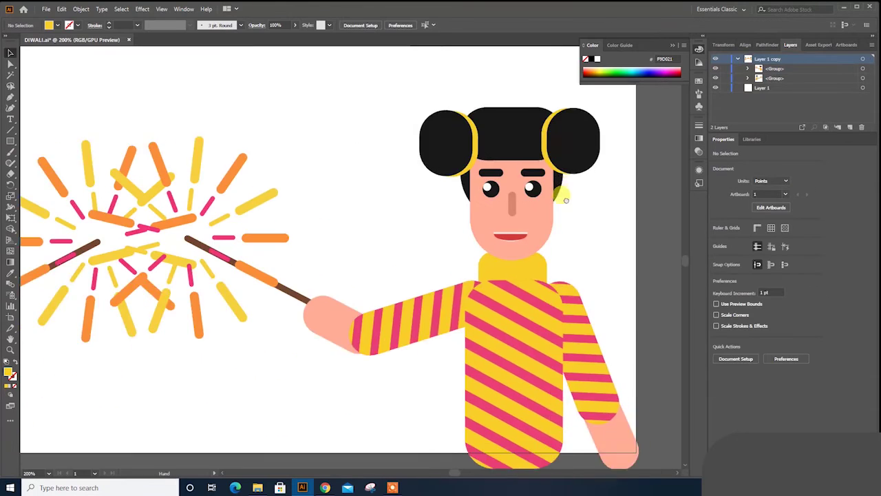
- Reorder the black buns relative to the yellow rings
double_click(507, 249)
double_click(506, 249)
right_click(340, 235)
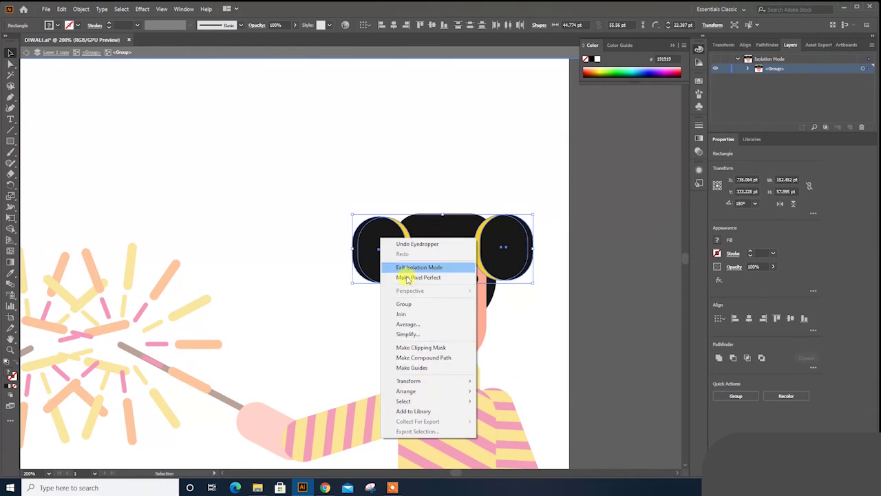
click(574, 413)
click(606, 346)
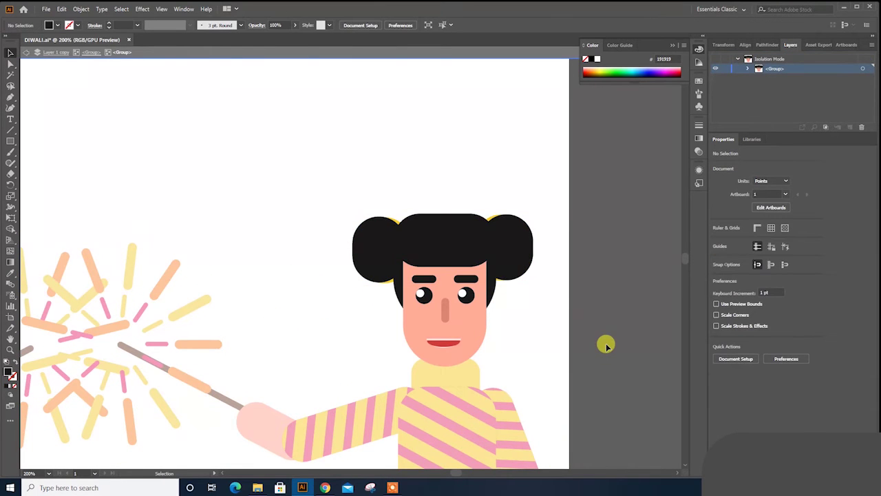
- Restack both yellow rings so yellow crescents show inside the buns
click(490, 219)
right_click(497, 216)
click(620, 377)
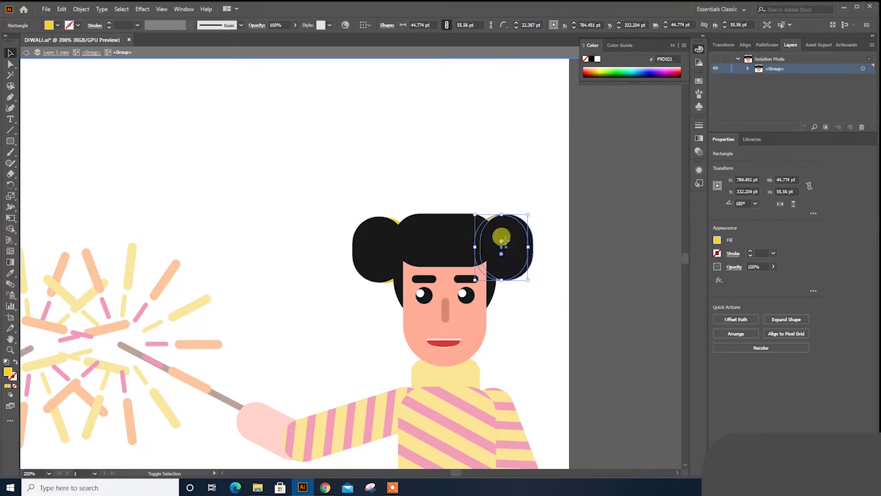
shift+click(379, 236)
right_click(498, 227)
click(622, 390)
right_click(522, 255)
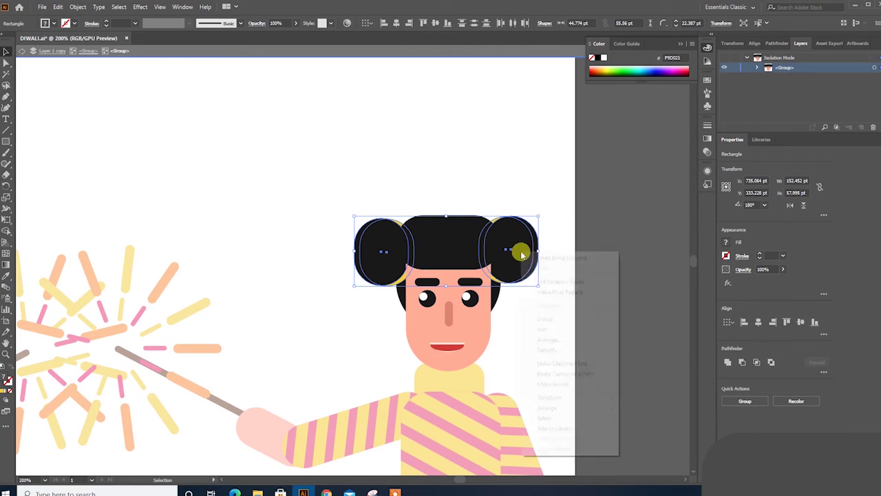
click(640, 410)
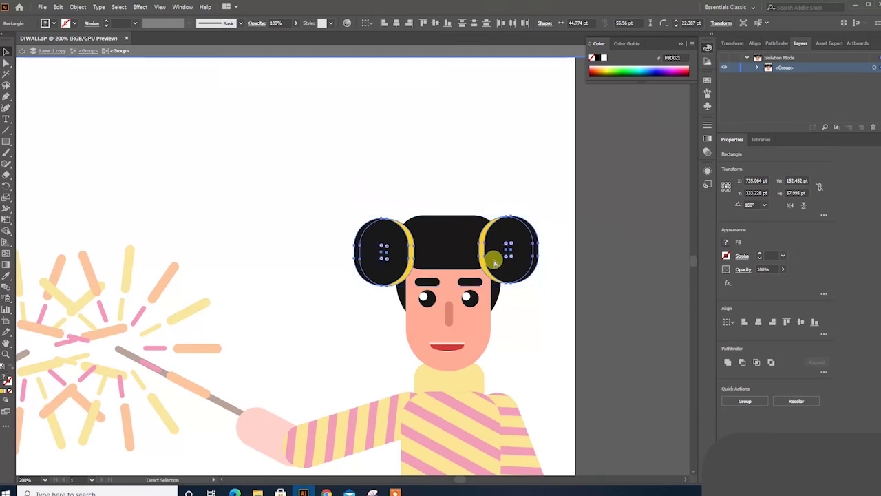
- Zoom in to check both bun rings, then fit the whole artboard in view
key(ctrl+plus)
key(ctrl+plus)
click(417, 236)
shift+click(347, 248)
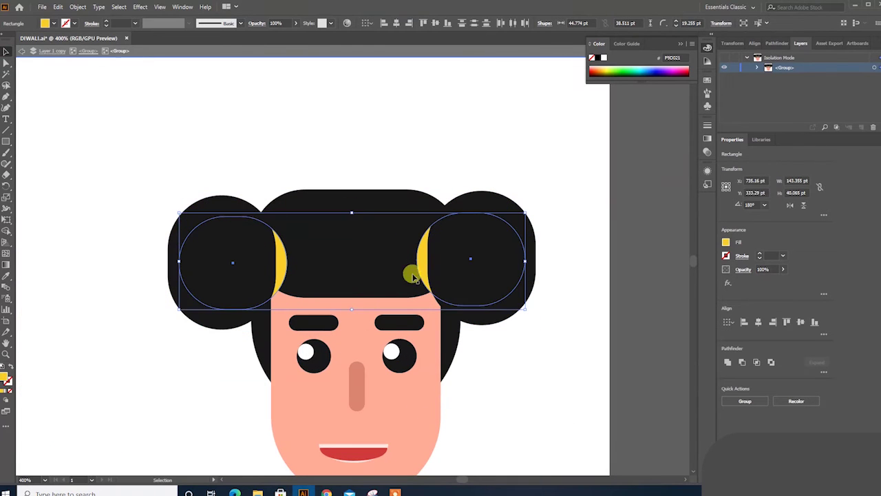
key(Escape)
key(ctrl+0)
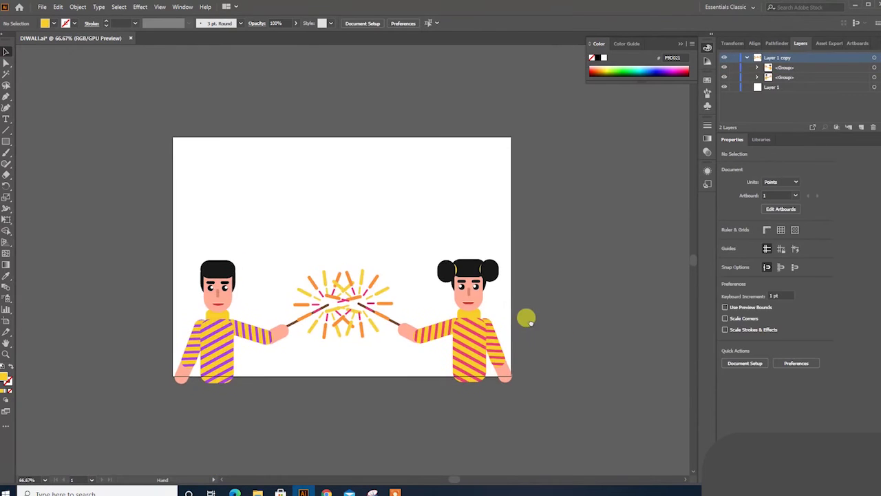
- Isolate the central sparkle and select its orange and yellow strokes
scroll(379, 315, up, 5)
double_click(352, 239)
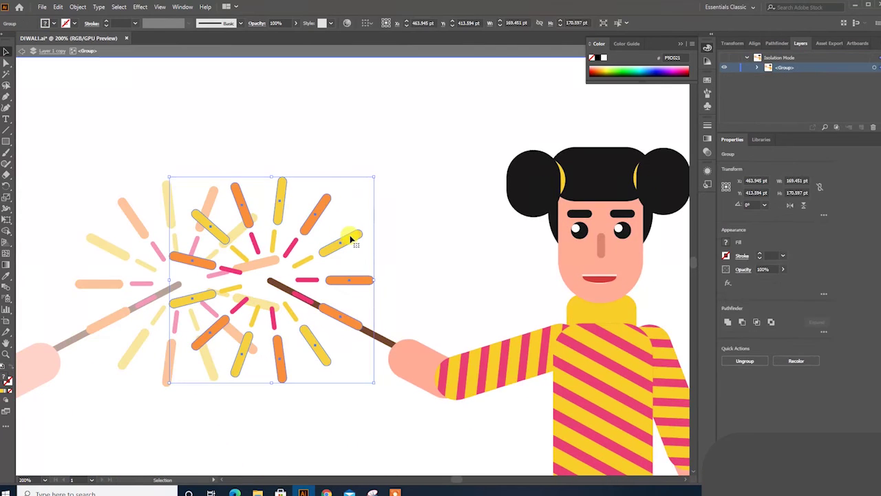
double_click(352, 240)
click(6, 73)
click(212, 213)
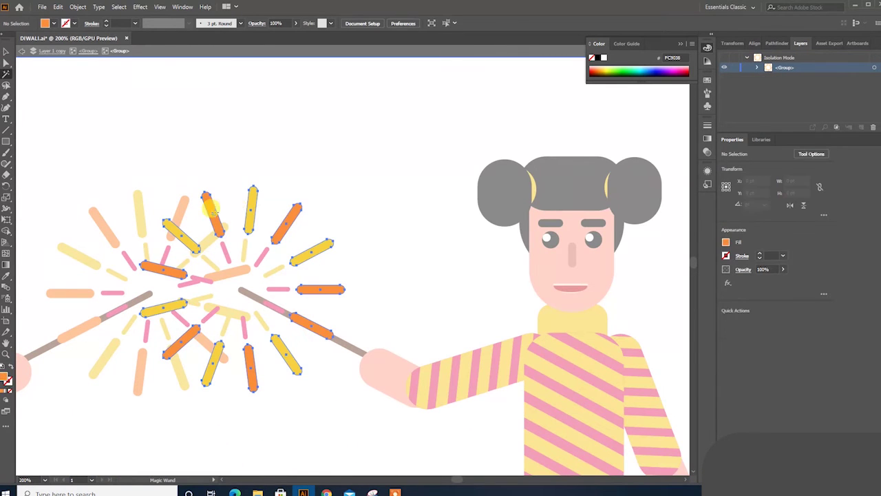
key(v)
drag(295, 216, 303, 336)
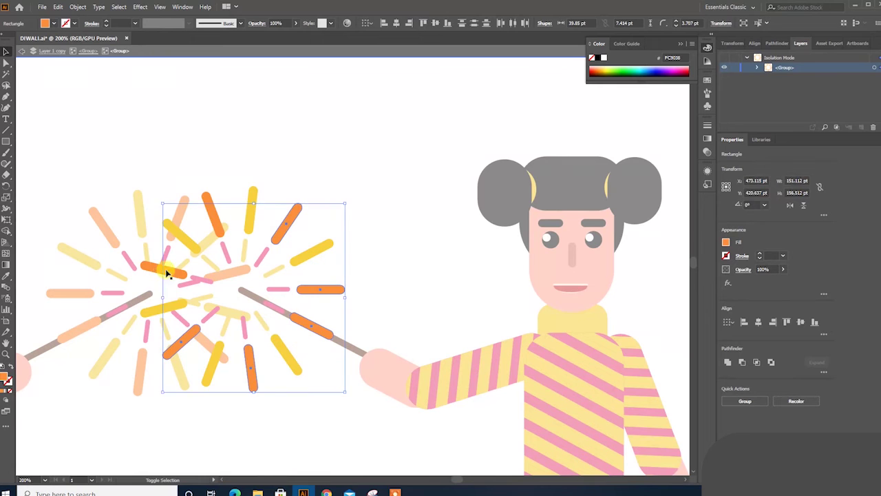
- Recolour the selected sparkle strokes green
double_click(6, 377)
click(732, 210)
click(733, 269)
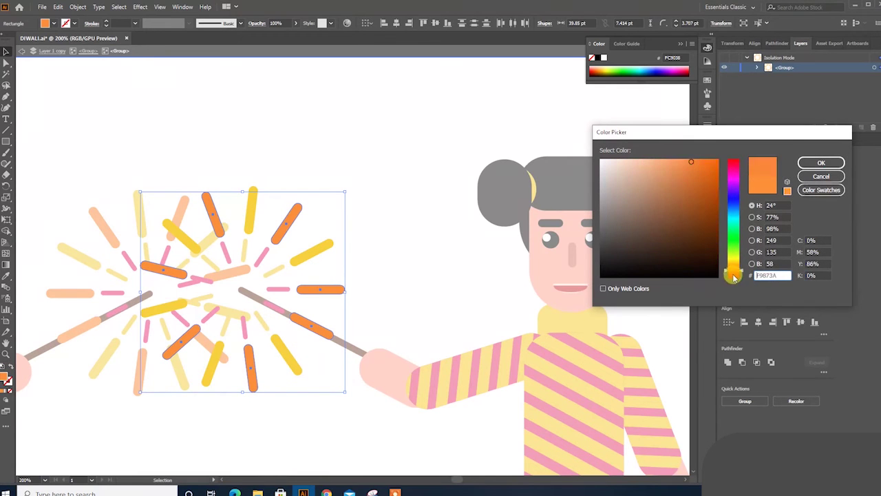
click(733, 191)
click(733, 230)
click(821, 163)
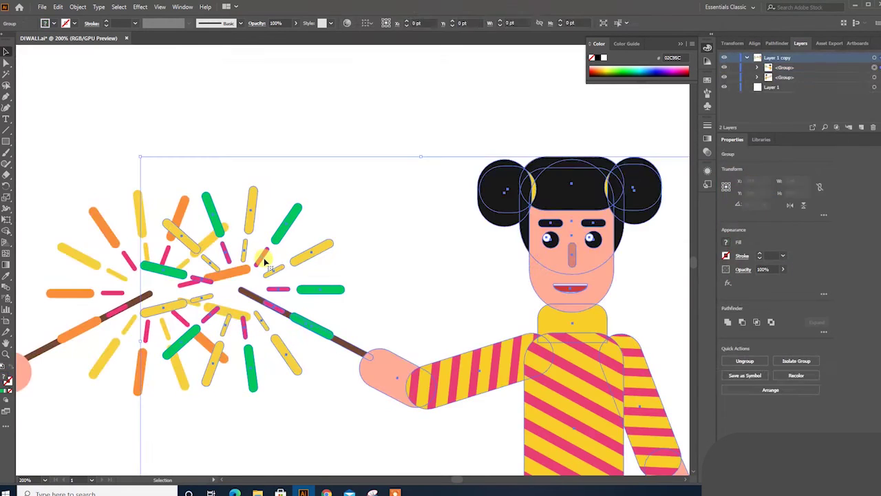
- Recolour the small pink strokes in the sparkle centre orange
drag(276, 238, 203, 282)
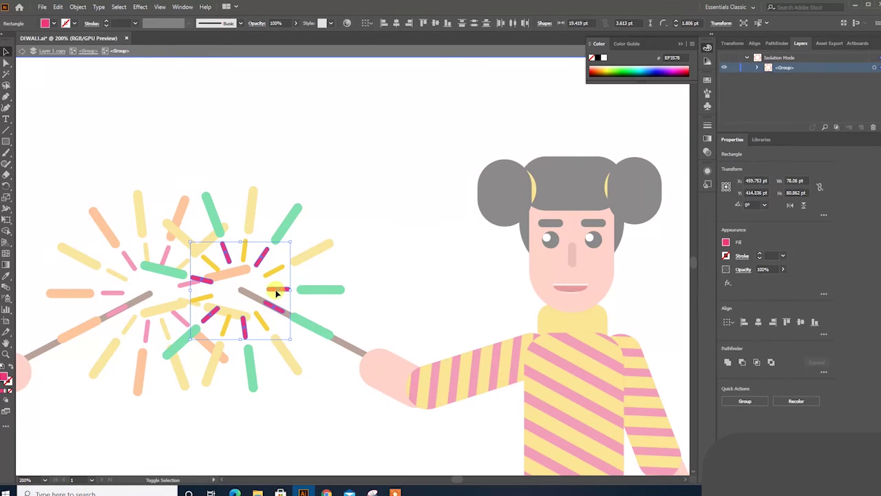
double_click(7, 376)
click(819, 163)
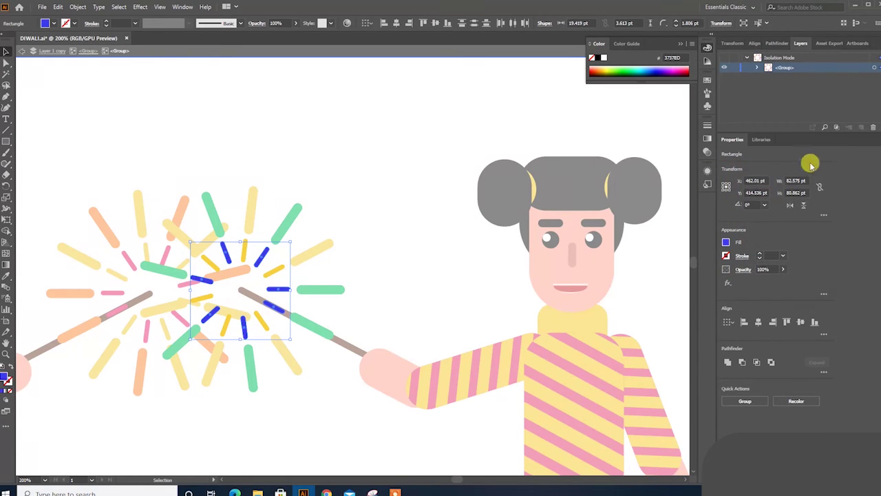
double_click(4, 379)
mouse_move(734, 200)
mouse_down()
mouse_move(742, 177)
mouse_move(740, 270)
mouse_up()
click(803, 164)
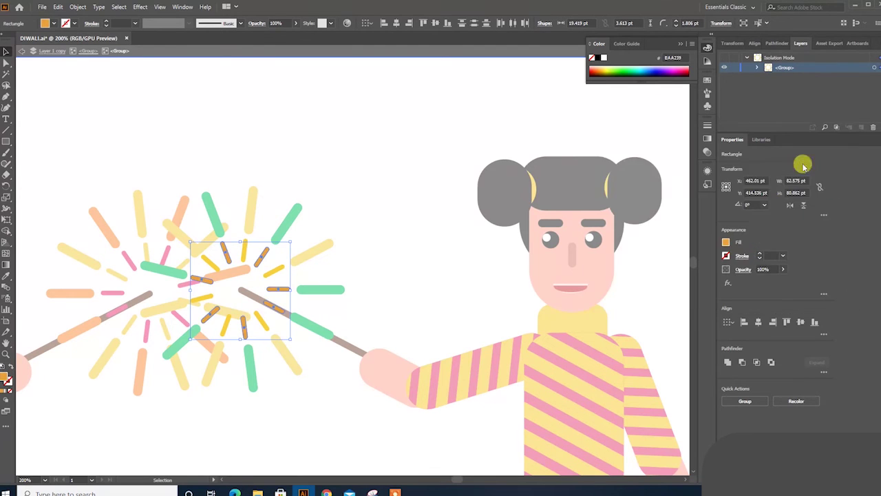
- Rotate the girl's arm so her sparkler points upward, then exit the group
double_click(237, 113)
key(ctrl+1)
double_click(413, 372)
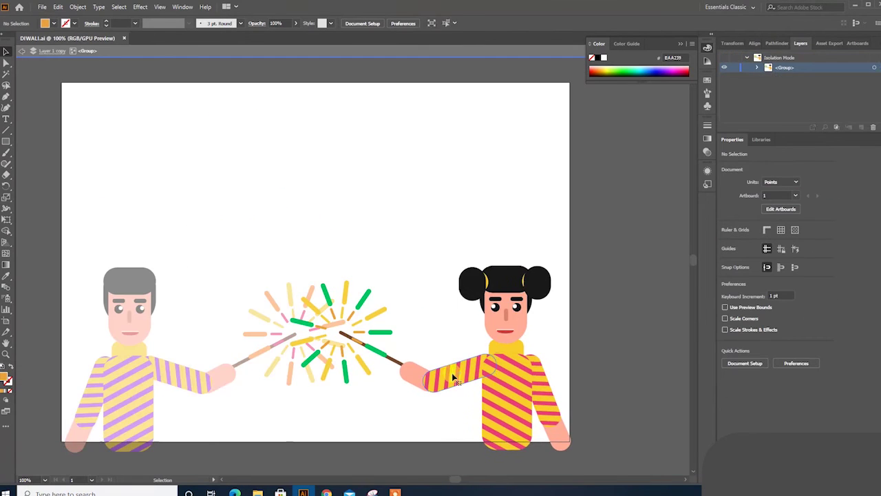
drag(500, 286, 441, 353)
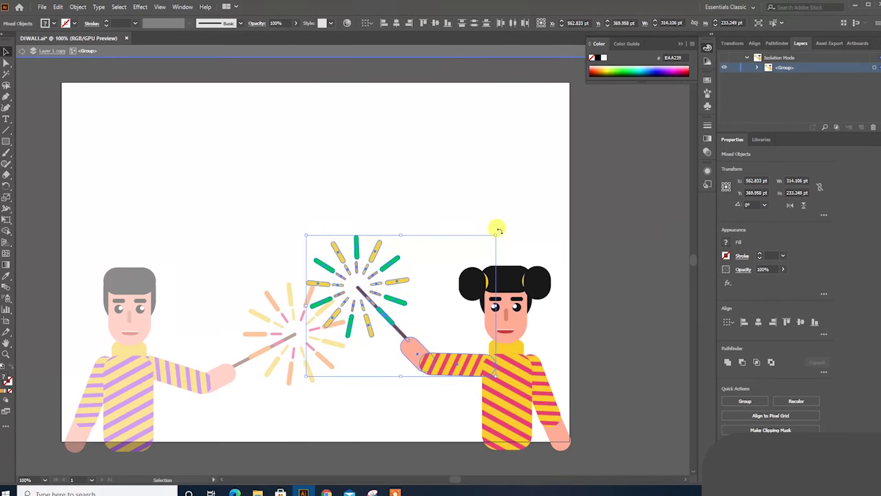
double_click(269, 238)
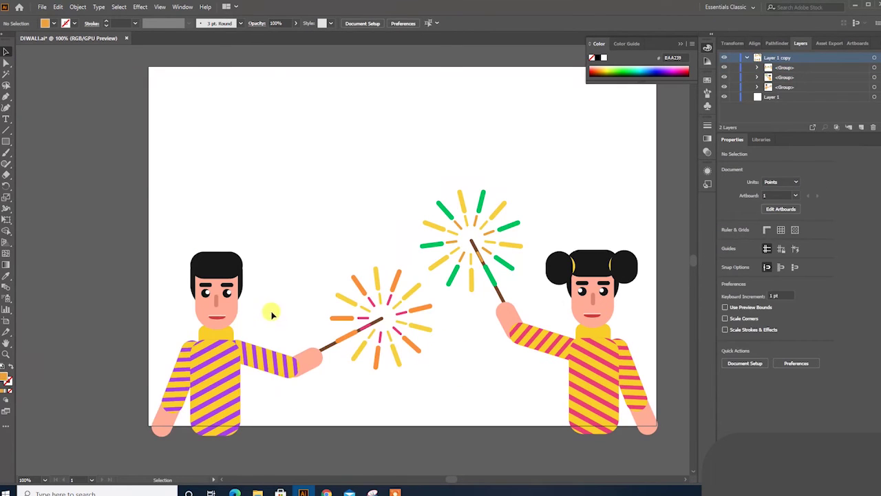
- Draw an artboard-sized rectangle and give it a radial gradient fill
key(m)
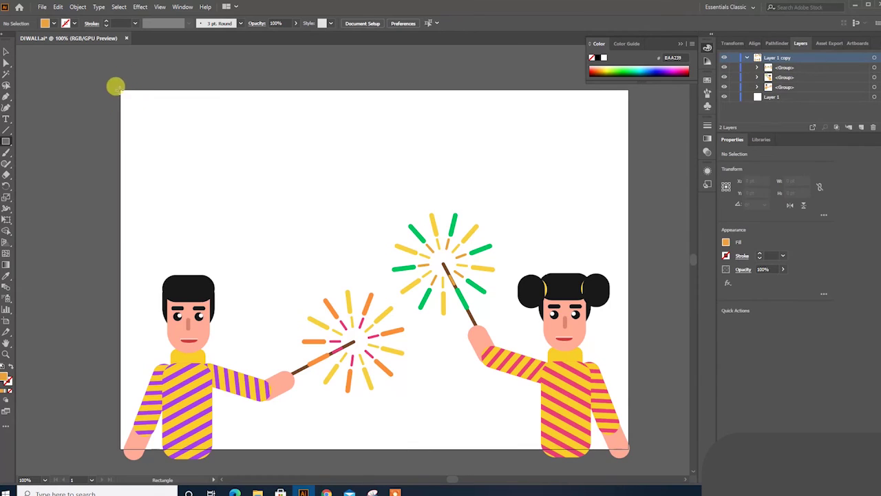
drag(620, 446, 627, 448)
double_click(726, 242)
click(819, 162)
click(6, 265)
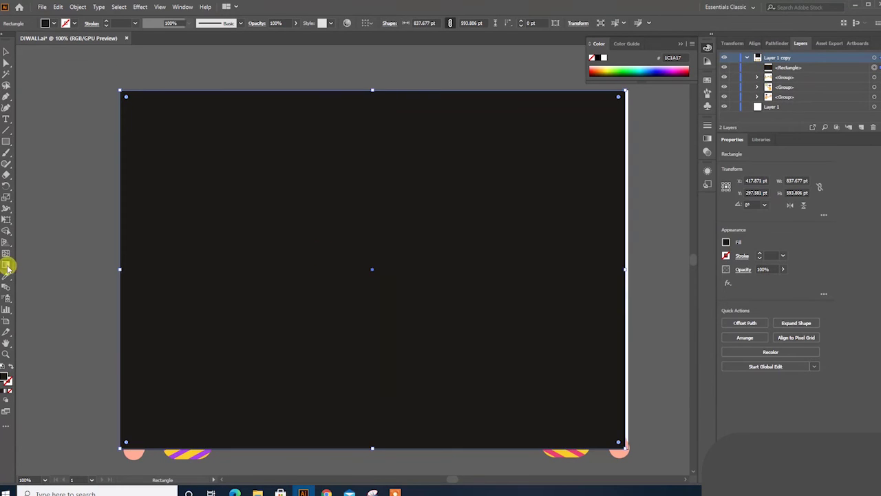
click(751, 309)
click(767, 309)
- Set the gradient to a blue centre and dark grey edge, enlarged across the artboard
double_click(370, 270)
click(304, 306)
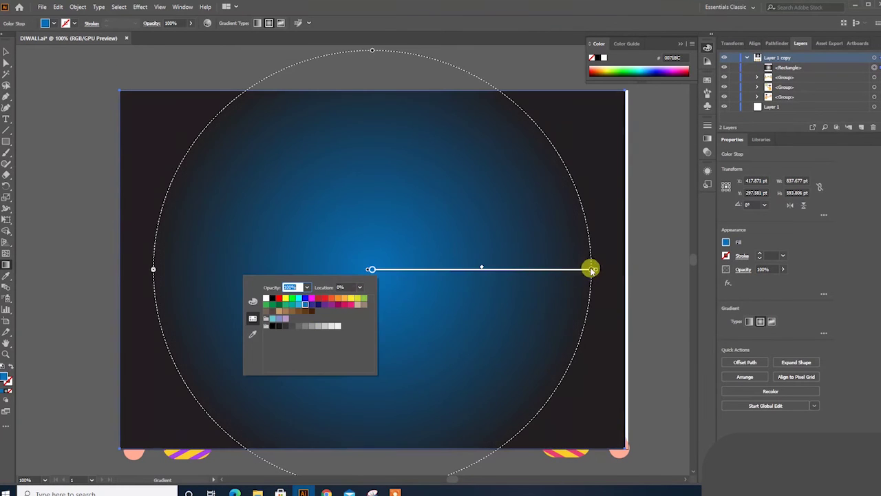
double_click(592, 269)
click(507, 324)
click(492, 324)
click(441, 258)
drag(592, 270, 688, 238)
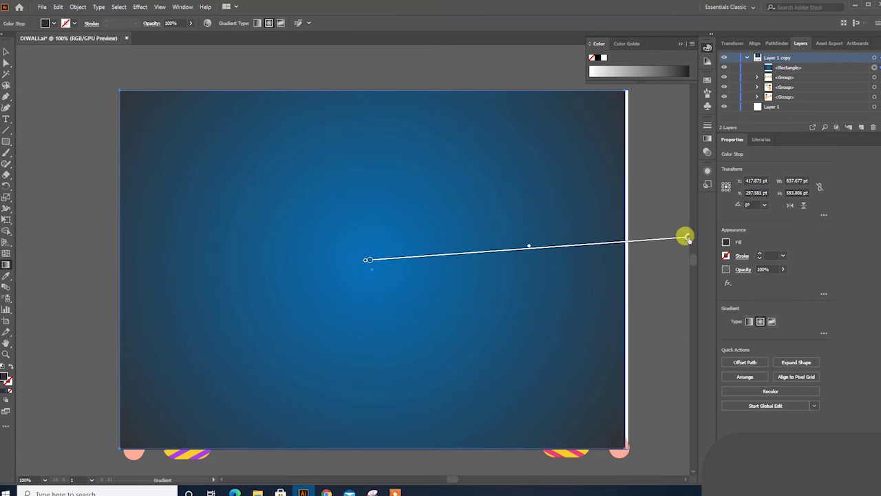
double_click(4, 380)
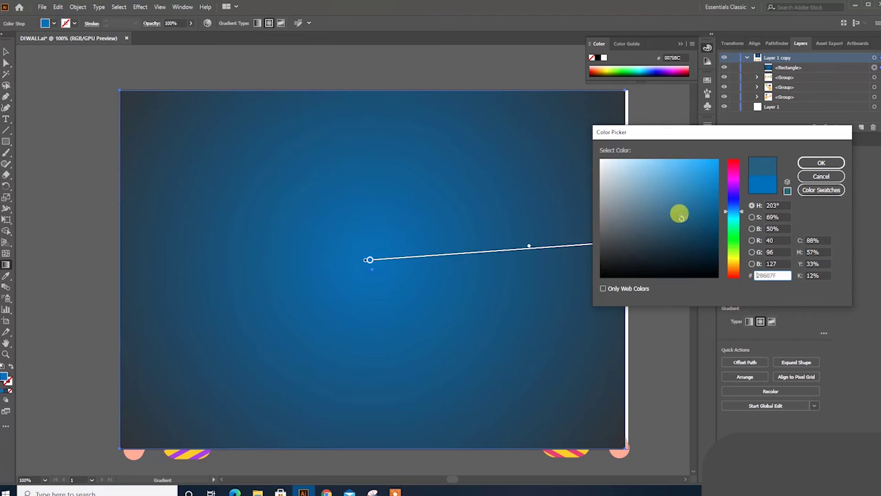
key(Return)
- Send the gradient rectangle behind everything else
right_click(233, 216)
key(v)
right_click(165, 238)
click(320, 435)
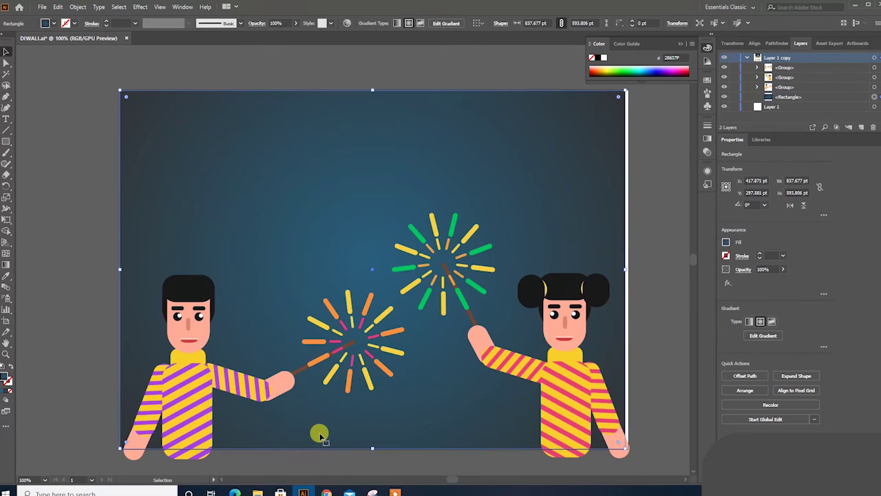
click(60, 150)
drag(332, 296, 328, 324)
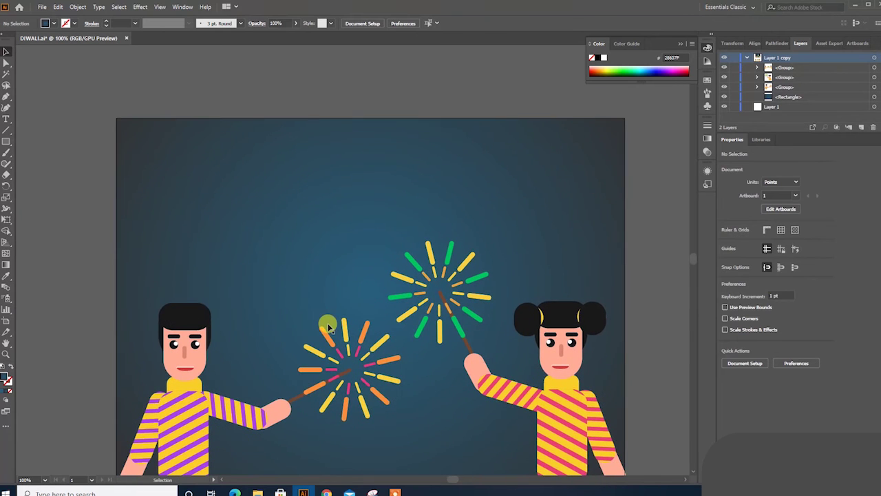
- Duplicate the left firework, enlarge the copy and place it at the top-right
double_click(328, 326)
click(362, 319)
double_click(311, 94)
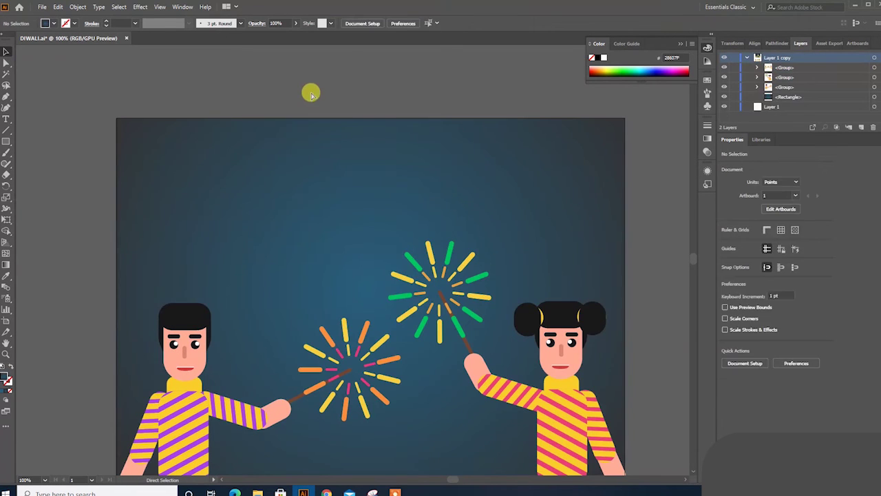
key(ctrl+v)
drag(402, 206, 472, 147)
mouse_move(352, 266)
mouse_down()
mouse_move(586, 124)
mouse_move(579, 152)
mouse_up()
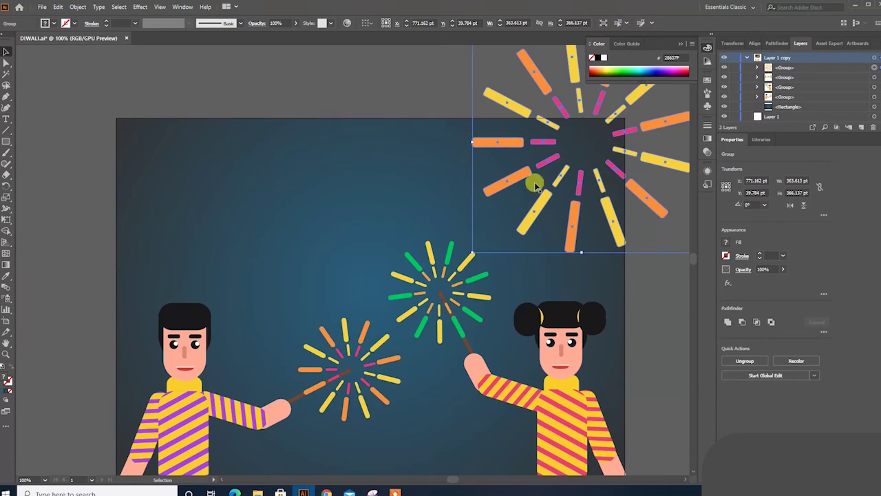
click(491, 107)
- Round the ends of the big firework's horizontal pink bar
key(a)
scroll(508, 222, up, 3)
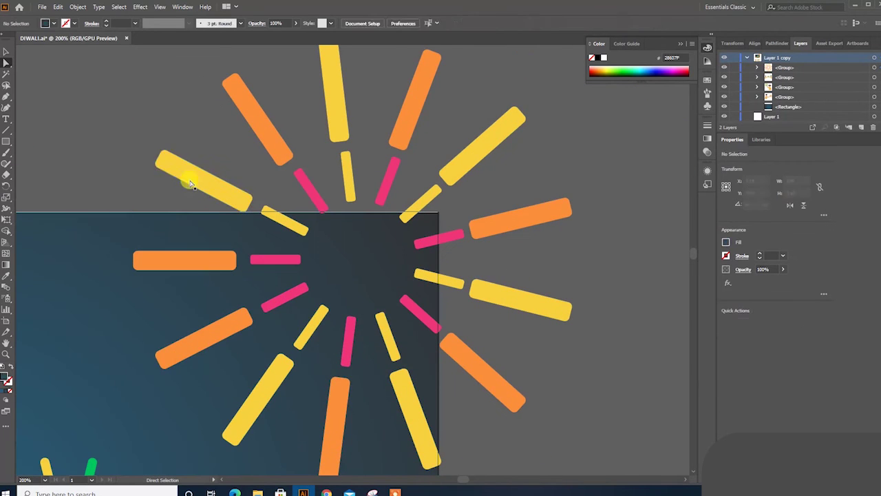
click(191, 183)
double_click(263, 133)
click(310, 189)
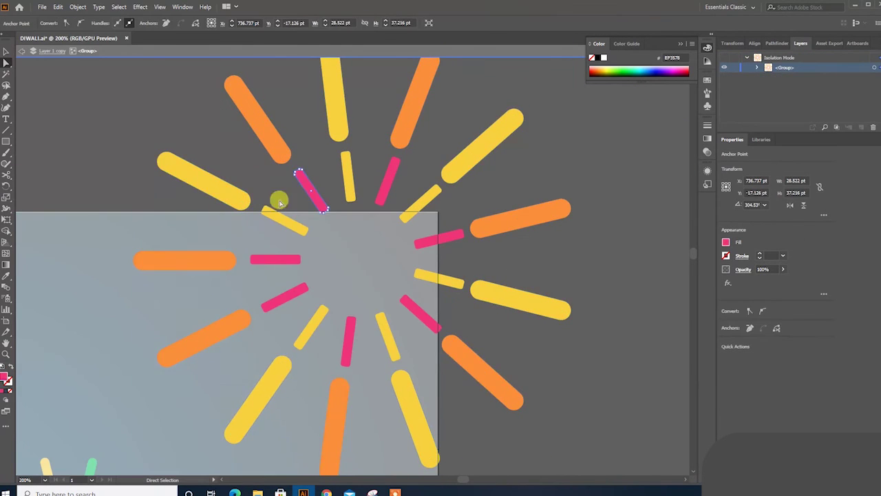
scroll(278, 201, up, 3)
key(Escape)
scroll(286, 159, down, 2)
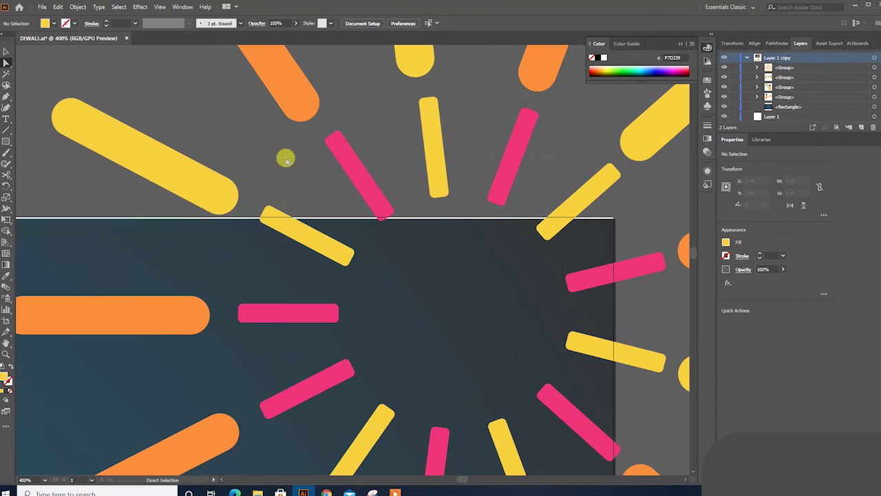
click(330, 314)
drag(331, 314, 248, 313)
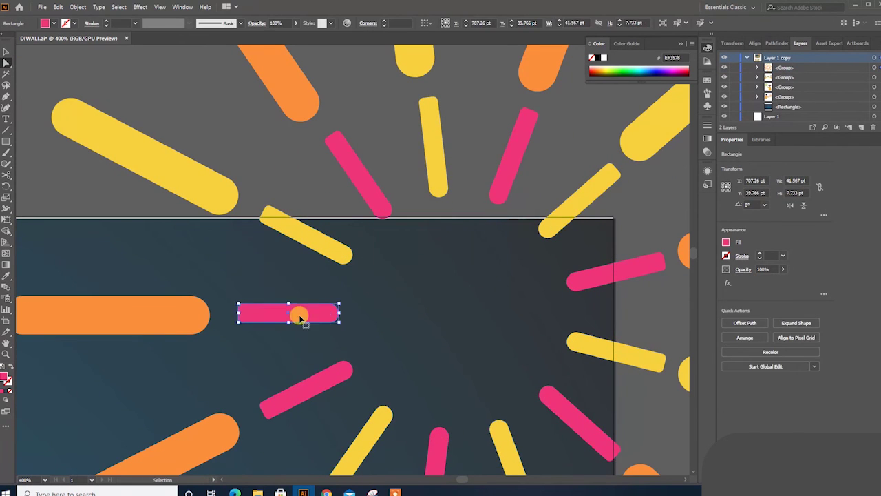
scroll(303, 289, down, 2)
scroll(314, 171, down, 2)
- Fill the big firework green and fade it to 11% opacity
click(441, 275)
double_click(6, 379)
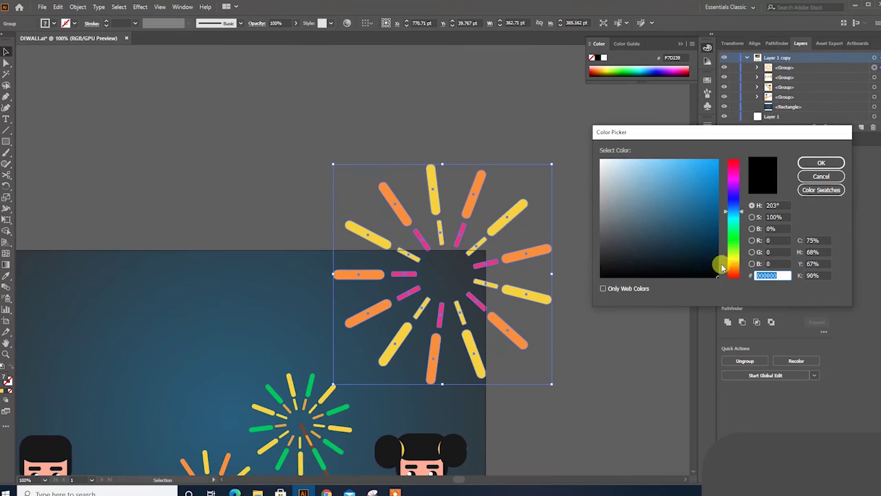
drag(723, 185, 734, 195)
key(Return)
click(761, 278)
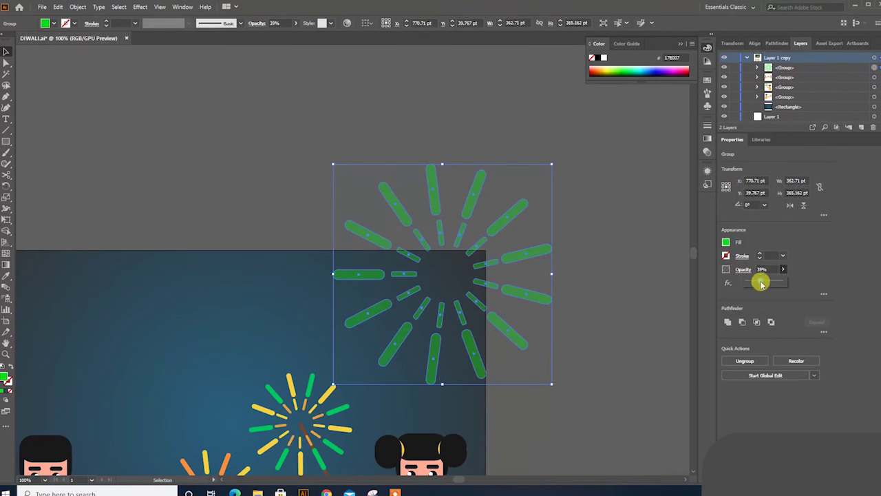
click(392, 247)
- Copy the faded firework to the upper left and fill it cyan 0AC8DD
click(391, 246)
drag(391, 247, 547, 200)
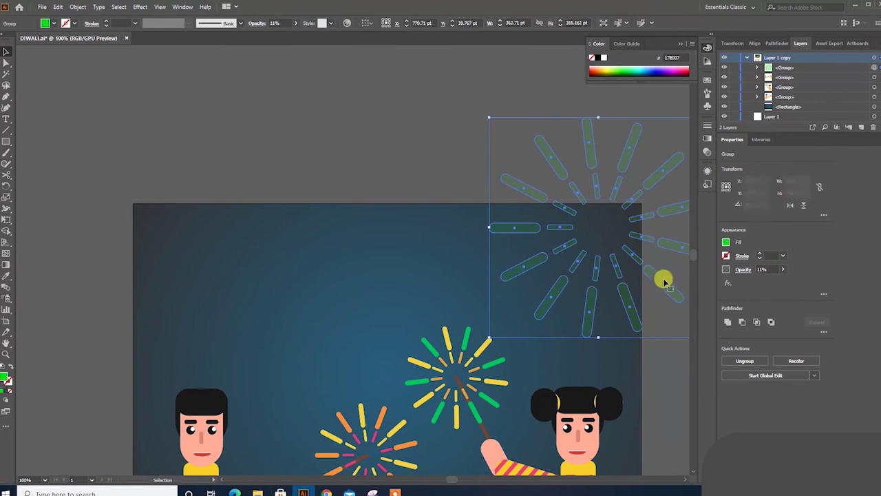
drag(664, 281, 200, 250)
double_click(5, 378)
text(0AC8DD)
key(Return)
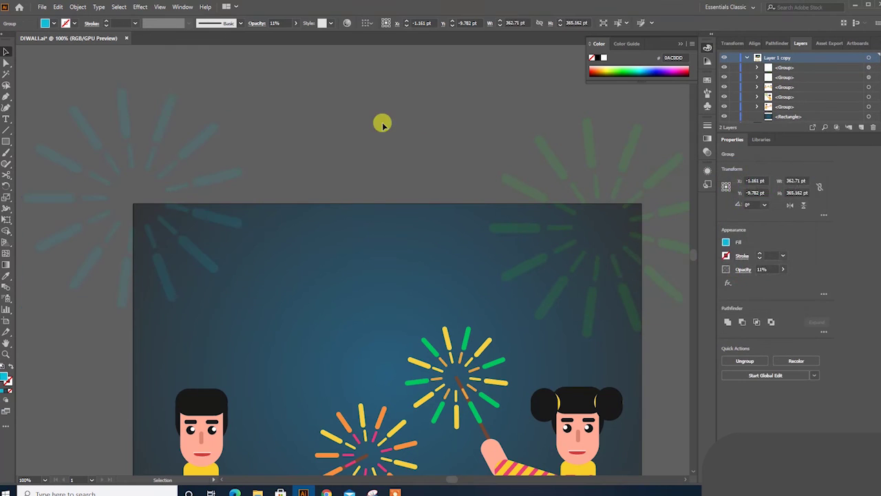
click(382, 124)
scroll(354, 112, down, 2)
scroll(357, 153, down, 1)
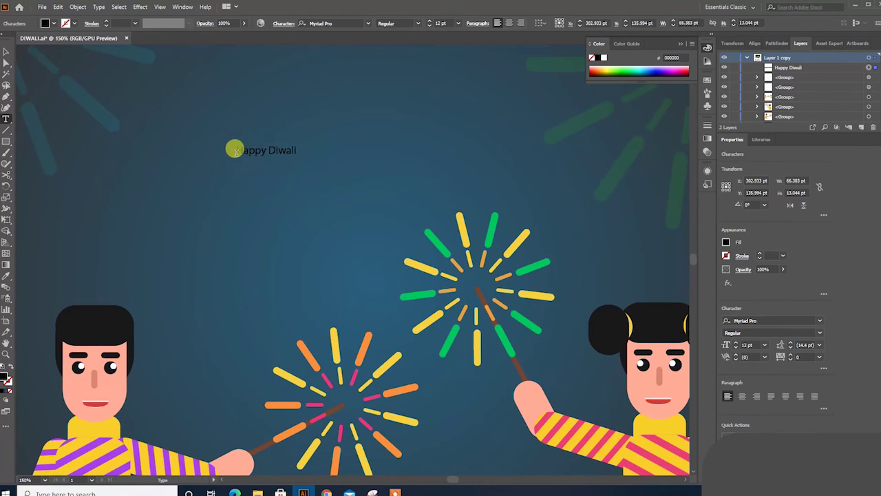
- Make the Happy Diwali text white in Minion Variable Concept
click(725, 242)
click(637, 275)
click(819, 320)
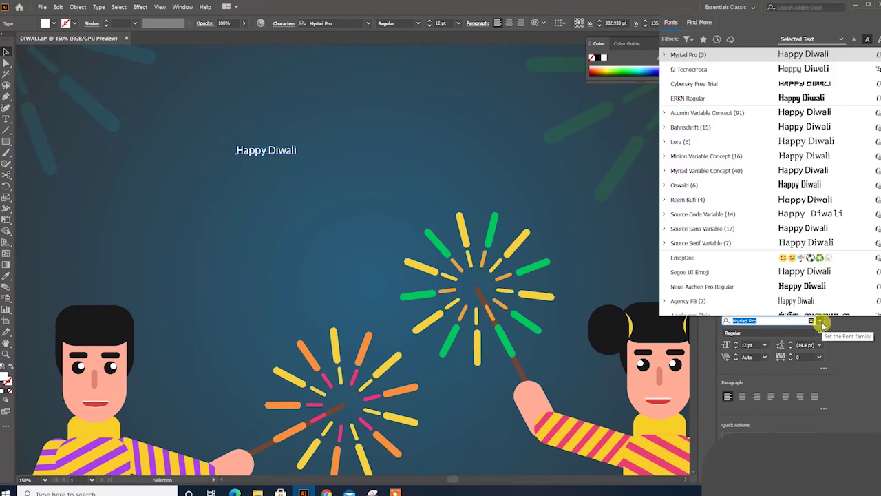
click(758, 207)
- Scale the title up, move it above the figures, and fit the artboard in the window
drag(298, 156, 526, 163)
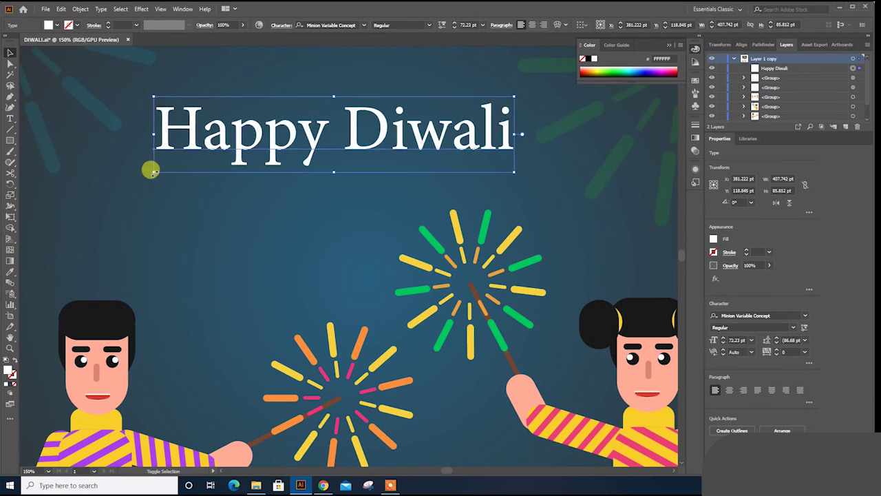
drag(153, 173, 45, 195)
drag(339, 155, 405, 166)
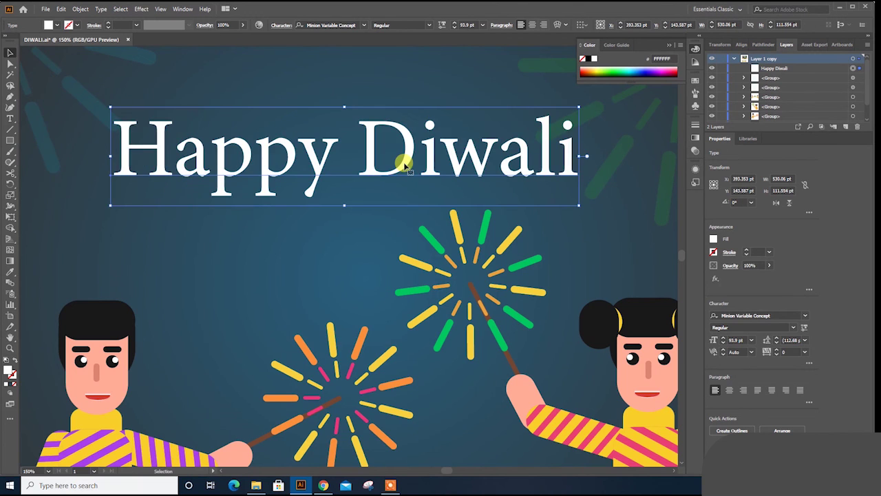
key(ctrl+minus)
scroll(432, 274, down, 3)
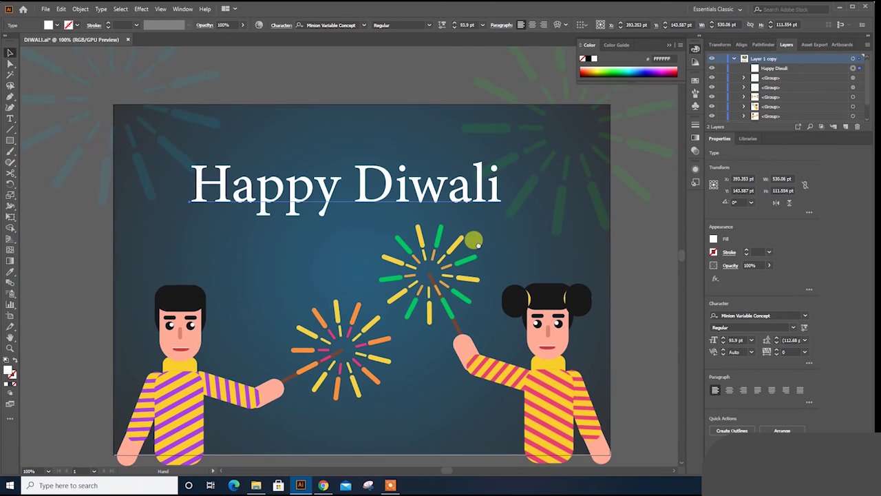
click(87, 321)
click(49, 471)
click(62, 465)
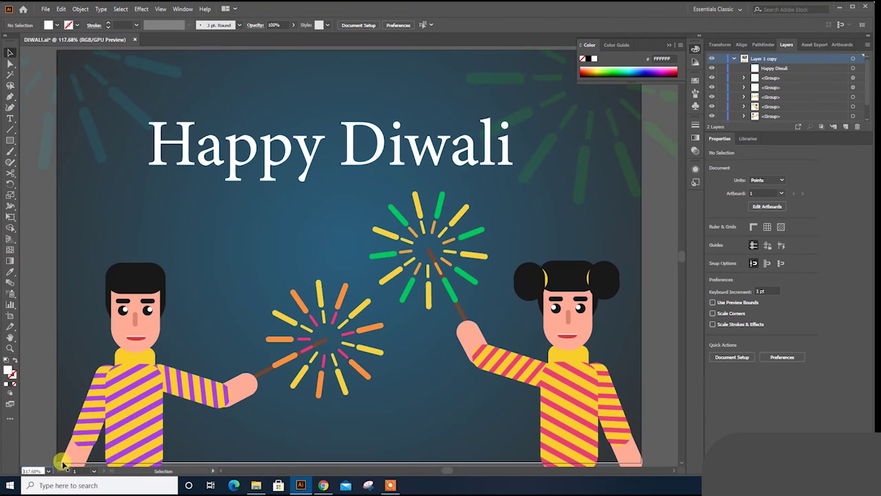